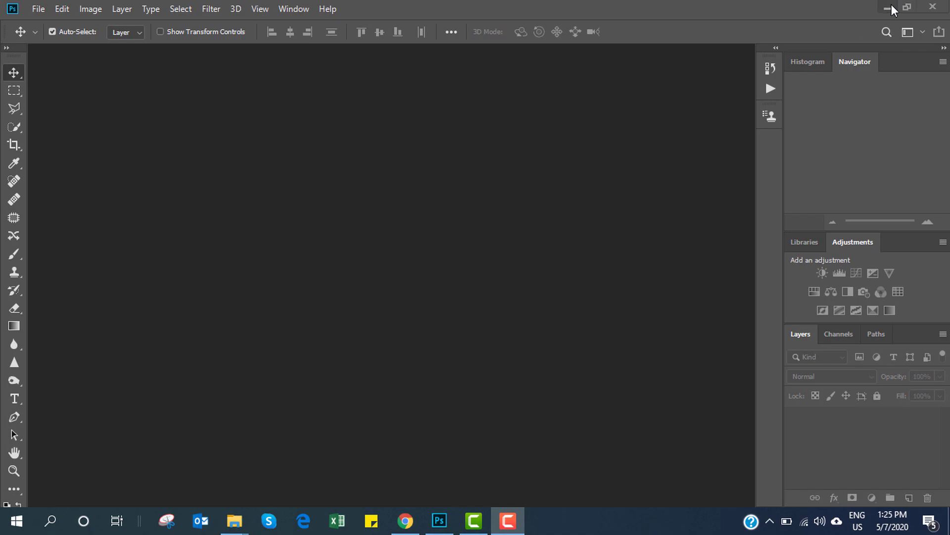
# - Drag IMG_7156.JPG and Screenshot (25).jpg from the desktop into Photoshop, leaving the portrait showing
pyautogui.click(887, 7)
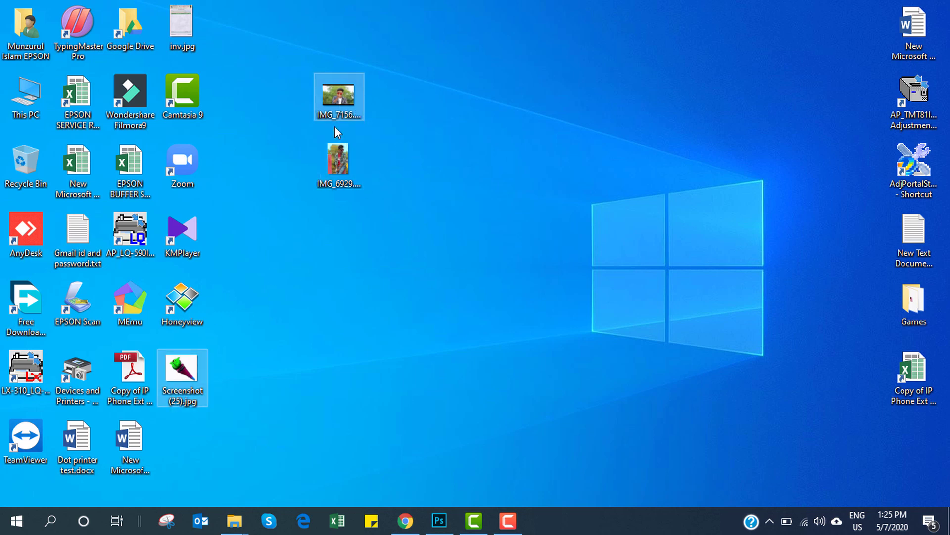
pyautogui.moveTo(339, 97)
pyautogui.mouseDown()
pyautogui.moveTo(480, 509)
pyautogui.moveTo(432, 519)
pyautogui.moveTo(430, 350)
pyautogui.mouseUp()
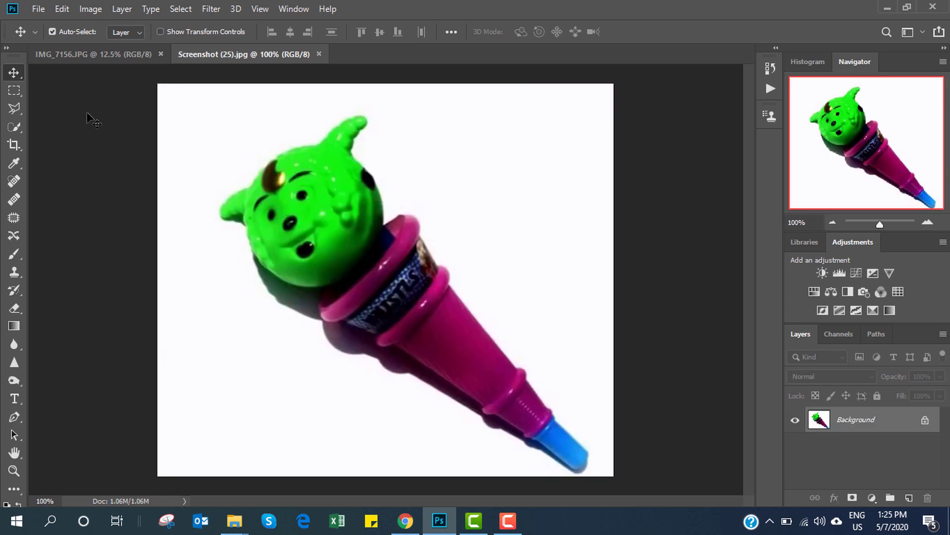
pyautogui.click(102, 55)
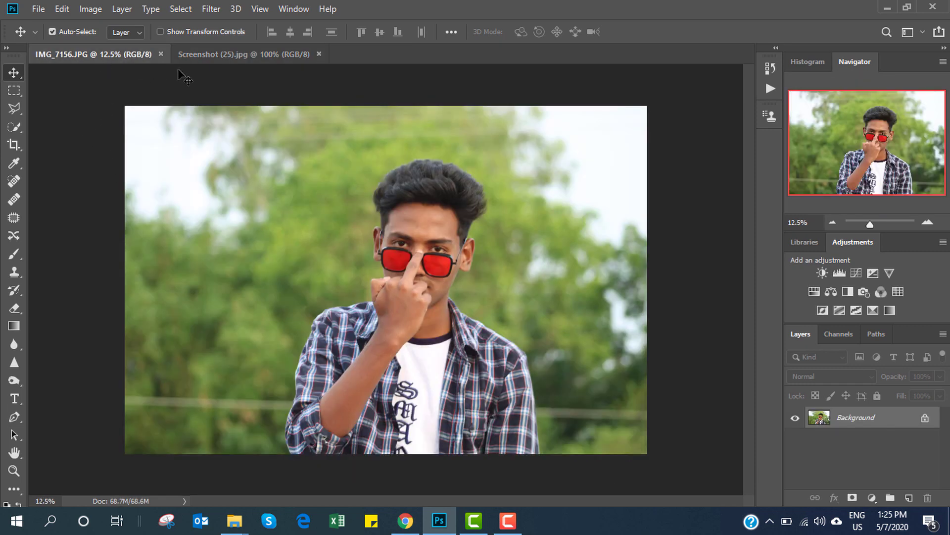
pyautogui.click(227, 55)
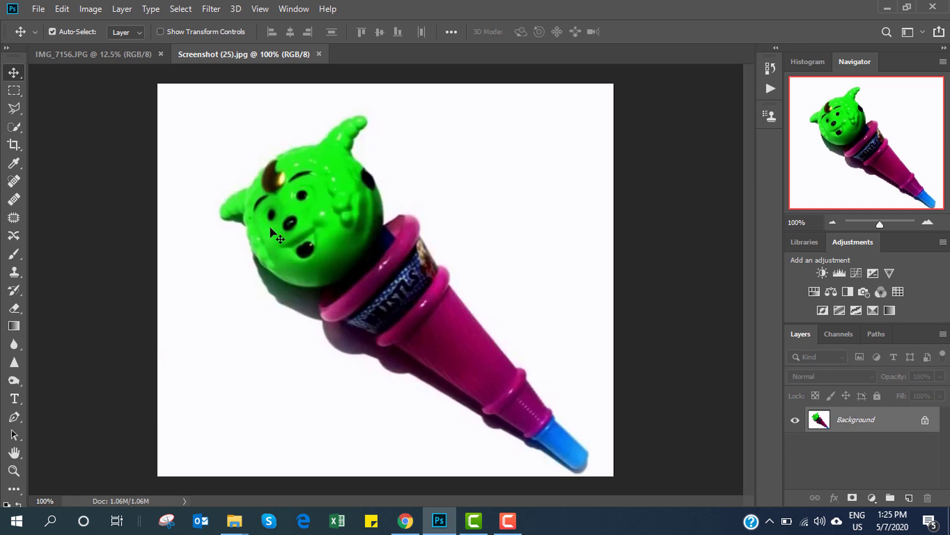
pyautogui.click(113, 58)
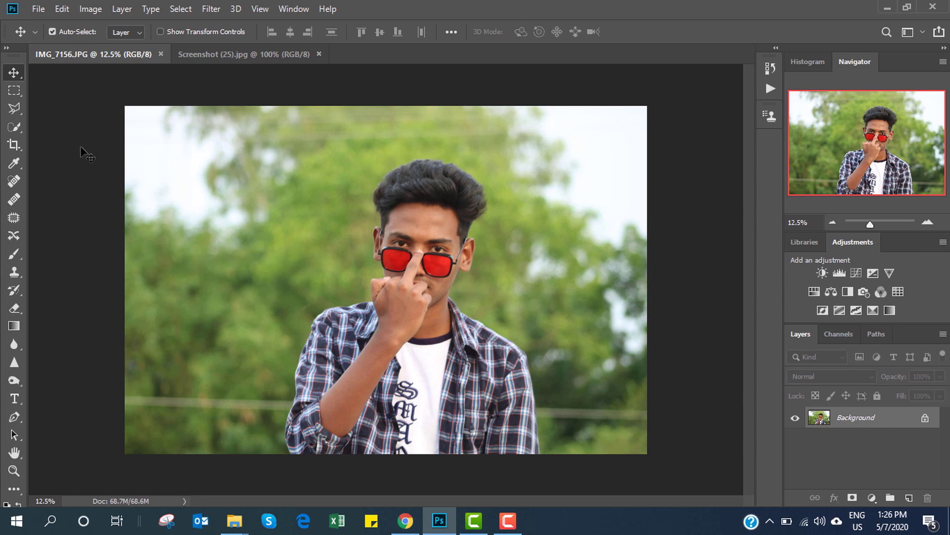
# - Browse the Lasso and Quick Selection tool variants and settle on the Quick Selection Tool (W)
pyautogui.rightClick(17, 108)
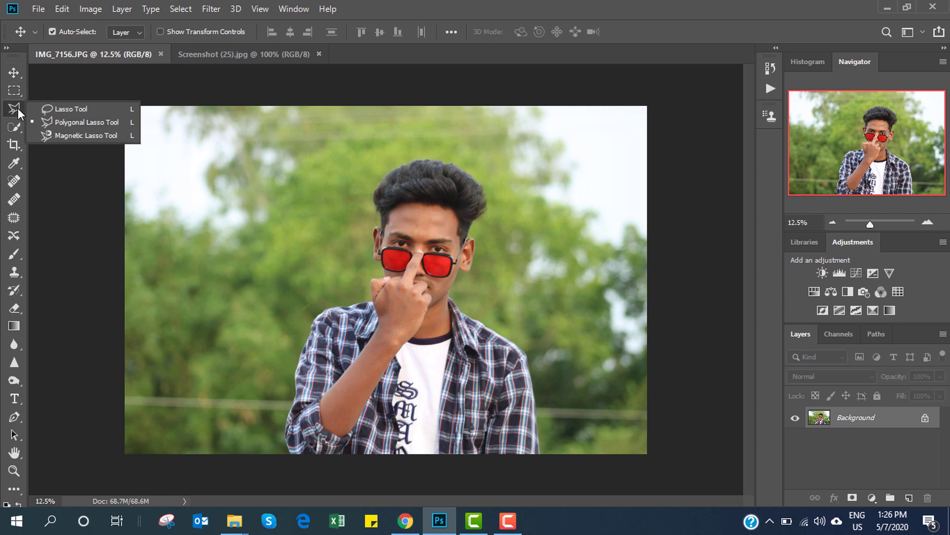
pyautogui.click(18, 108)
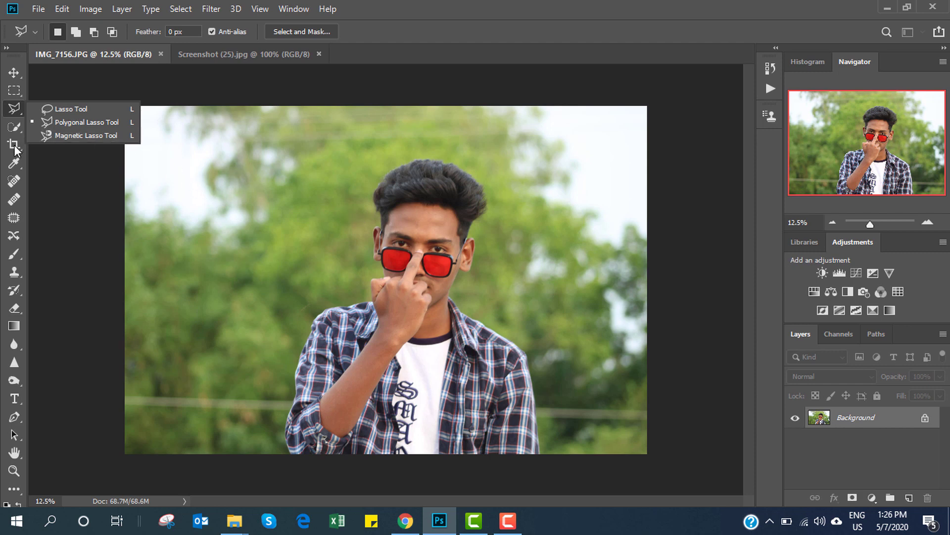
pyautogui.click(22, 127)
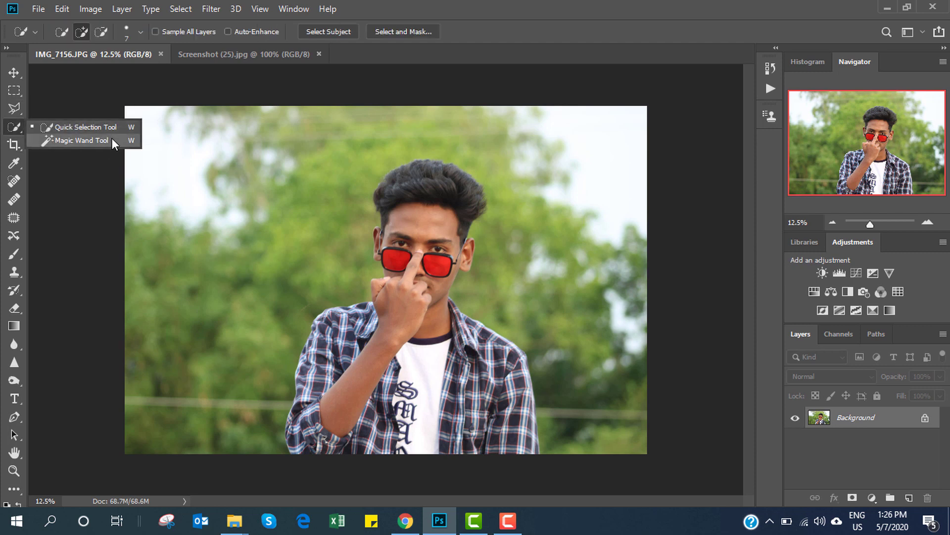
pyautogui.click(14, 417)
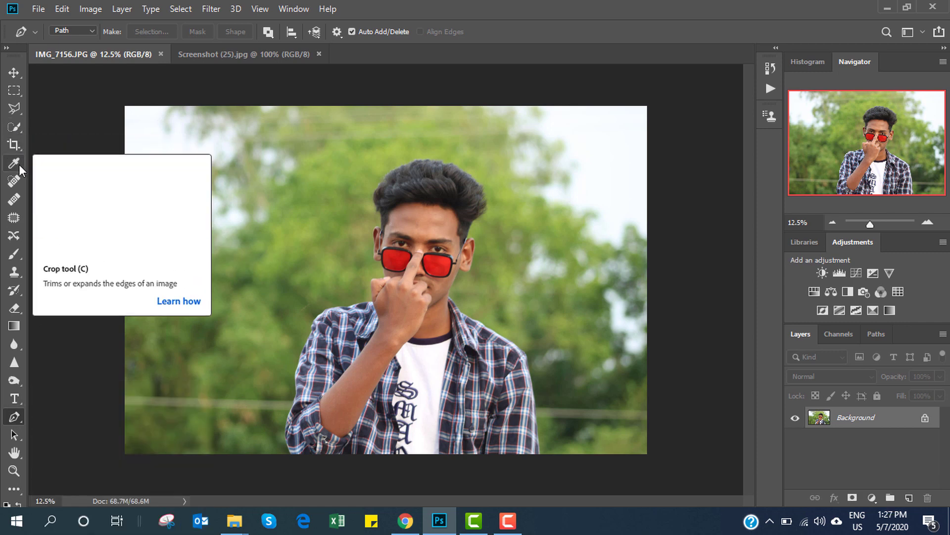
pyautogui.click(22, 130)
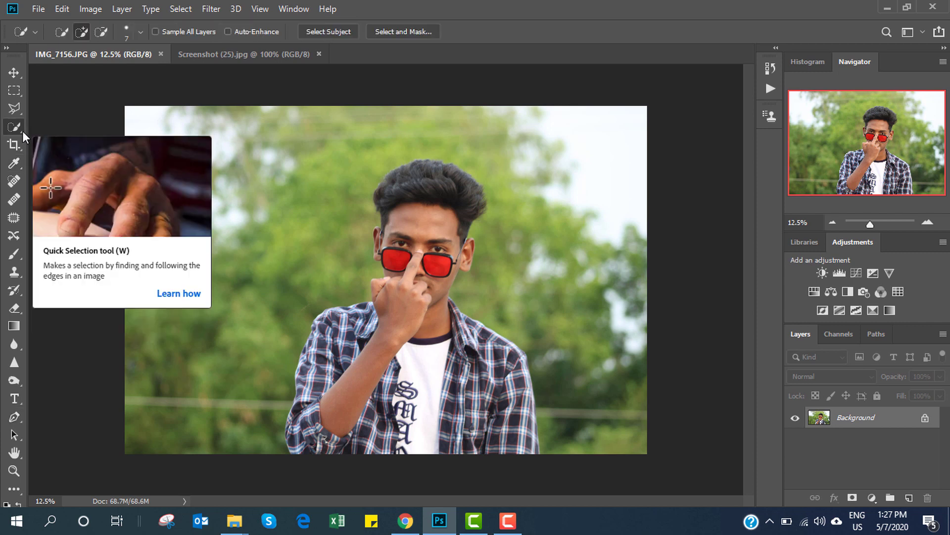
pyautogui.rightClick(14, 128)
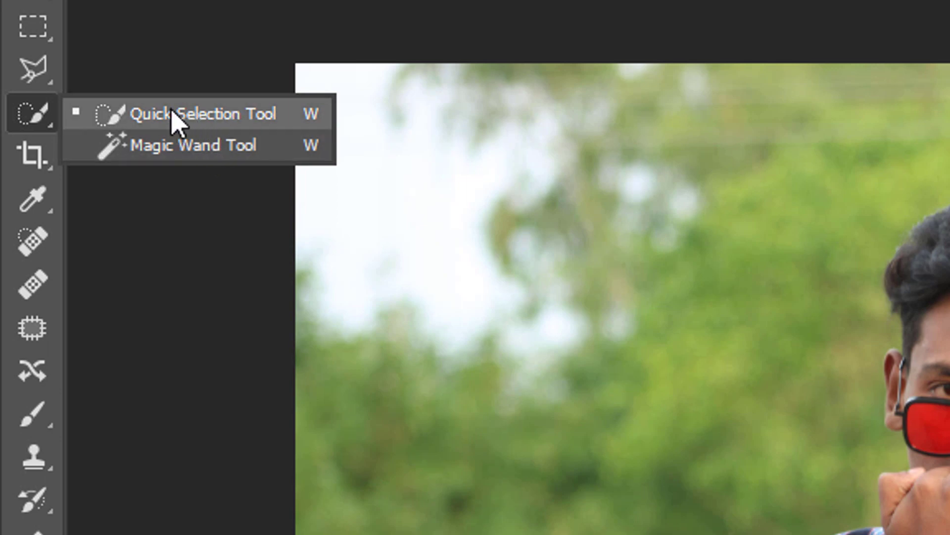
pyautogui.click(186, 131)
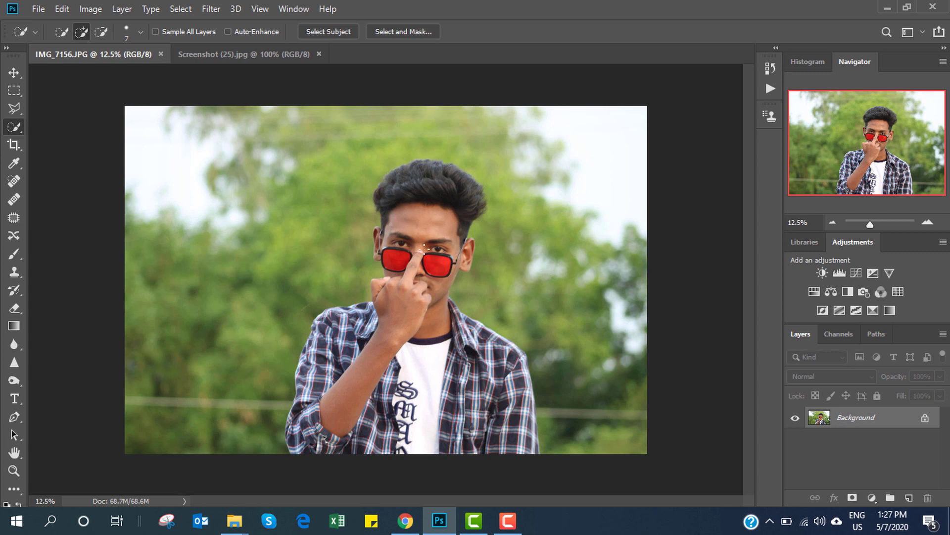
# - Quick-select the man's hair, left shoulder, hand and sleeve cuff, enlarging the brush to 125
pyautogui.moveTo(425, 246)
pyautogui.mouseDown()
pyautogui.moveTo(428, 200)
pyautogui.moveTo(377, 340)
pyautogui.mouseUp()
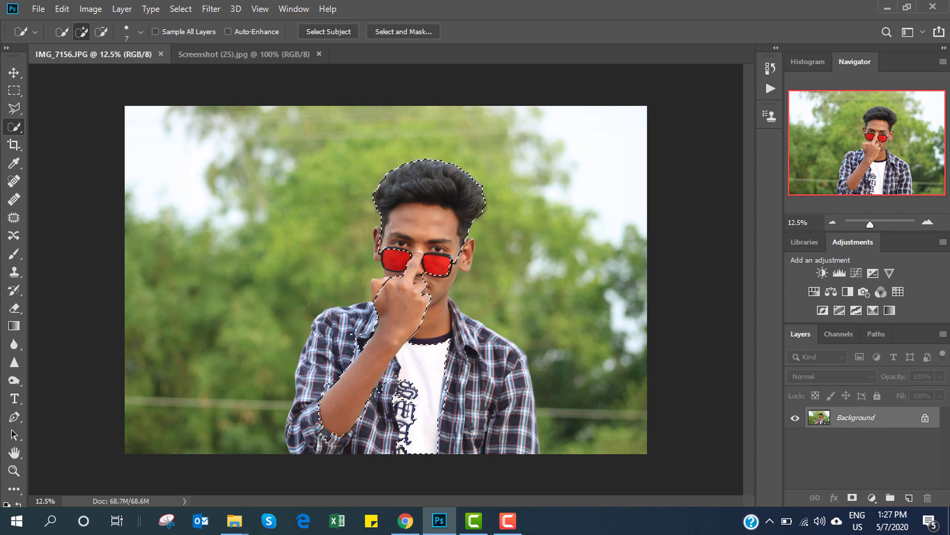
pyautogui.moveTo(364, 329); pyautogui.dragTo(324, 342)
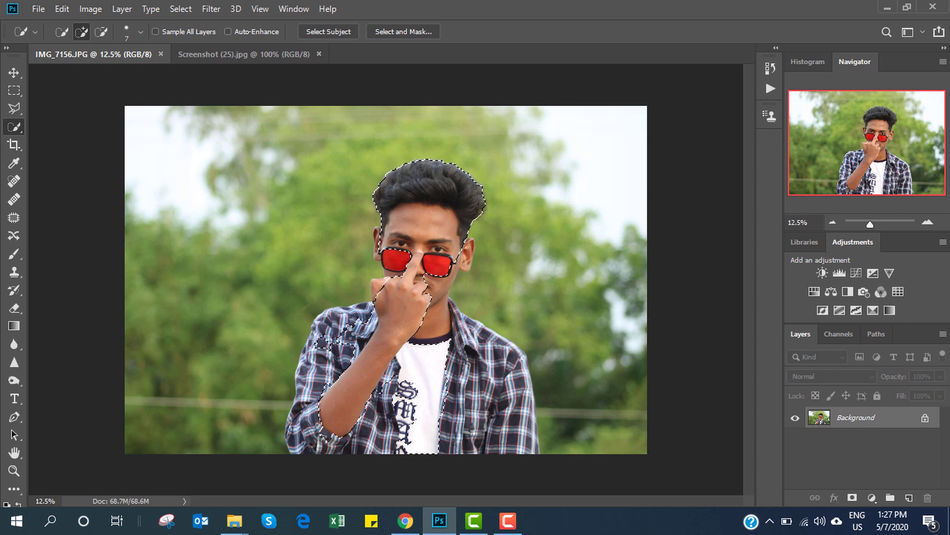
pyautogui.scroll(1, 366, 297)
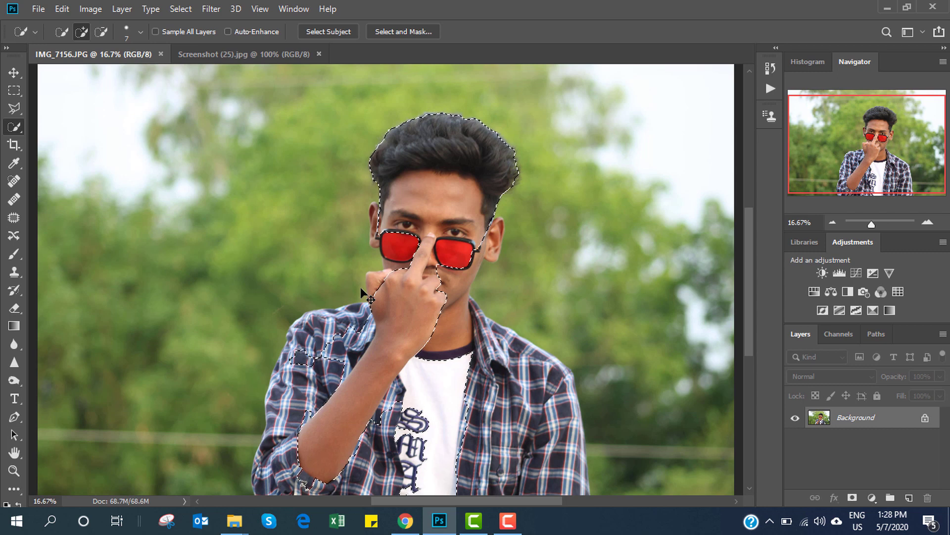
pyautogui.press(']')
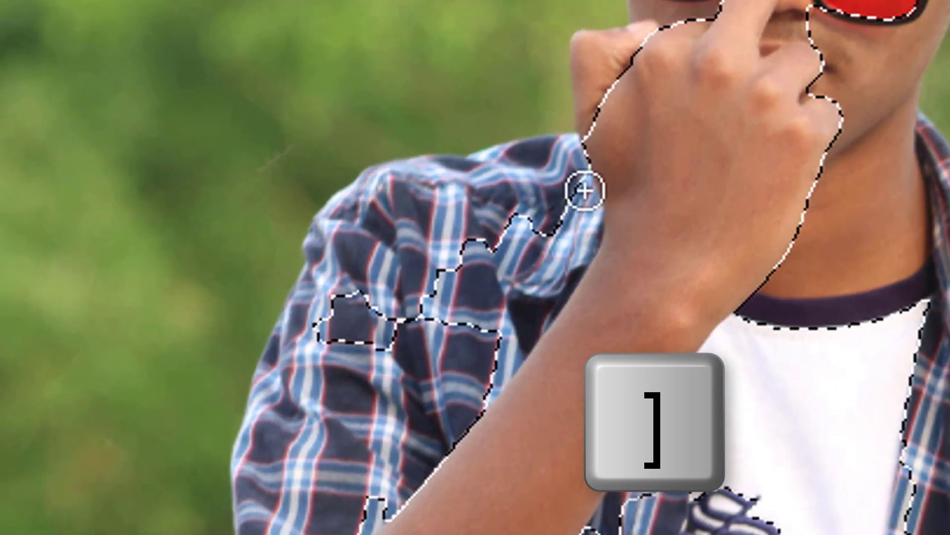
pyautogui.moveTo(583, 186)
pyautogui.mouseDown()
pyautogui.moveTo(426, 194)
pyautogui.moveTo(352, 240)
pyautogui.moveTo(295, 410)
pyautogui.moveTo(396, 366)
pyautogui.moveTo(514, 260)
pyautogui.moveTo(490, 278)
pyautogui.moveTo(500, 297)
pyautogui.moveTo(441, 376)
pyautogui.mouseUp()
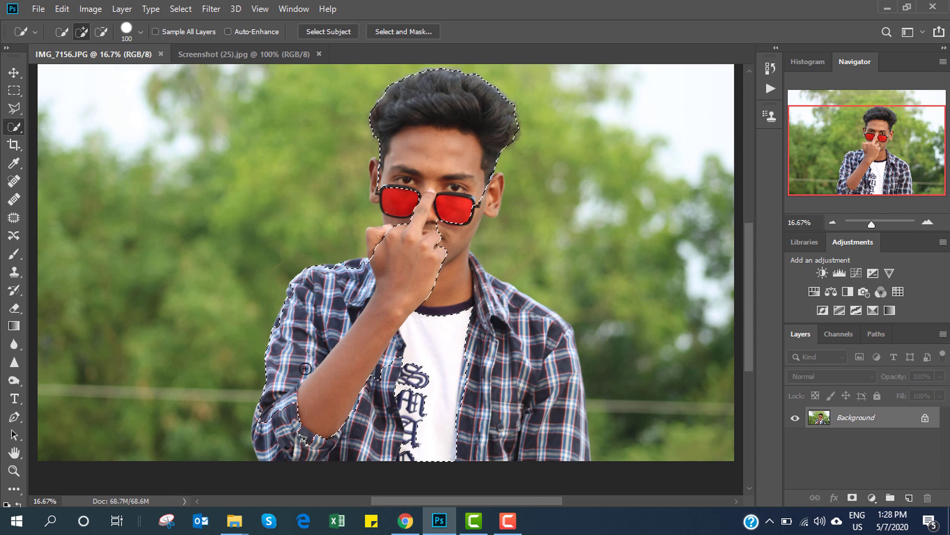
pyautogui.scroll(-1, 310, 377)
pyautogui.moveTo(283, 433)
pyautogui.mouseDown()
pyautogui.moveTo(280, 453)
pyautogui.moveTo(274, 419)
pyautogui.mouseUp()
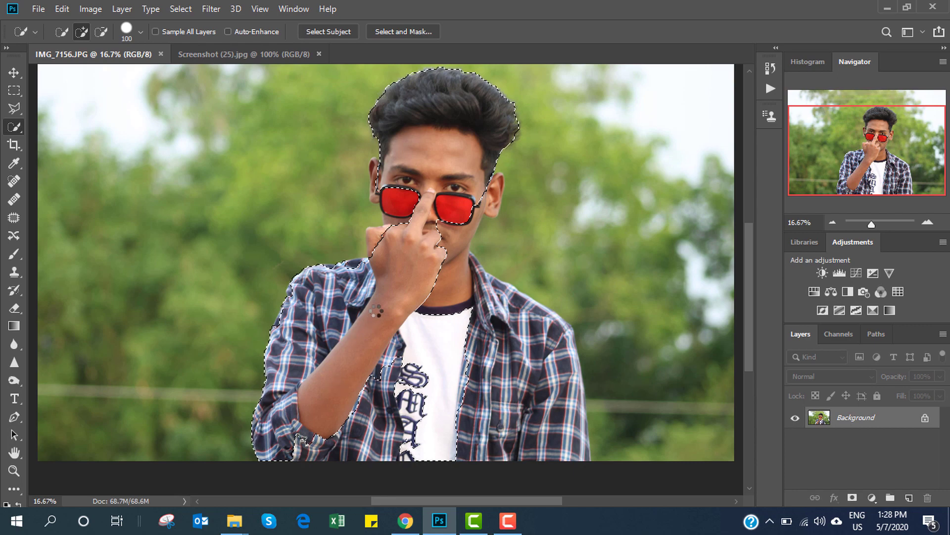
pyautogui.scroll(-2, 376, 311)
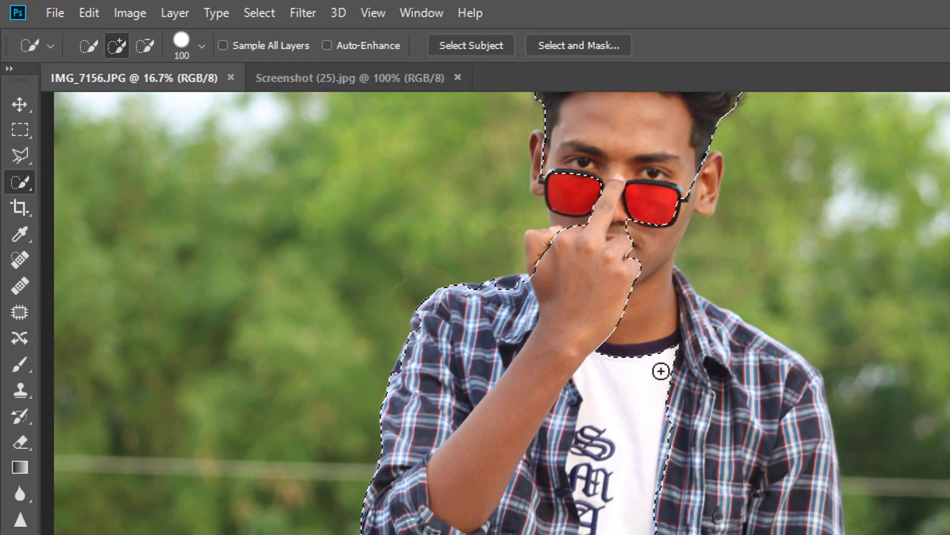
# - Add the right shirt panel, right shoulder, left lens, cheek and ear to the selection
pyautogui.moveTo(661, 371); pyautogui.dragTo(814, 527)
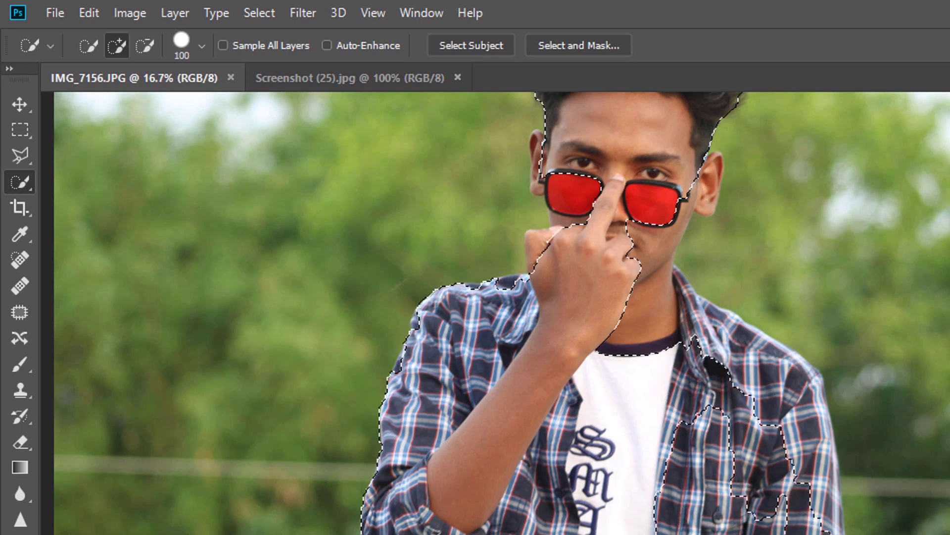
pyautogui.moveTo(672, 401); pyautogui.dragTo(680, 507)
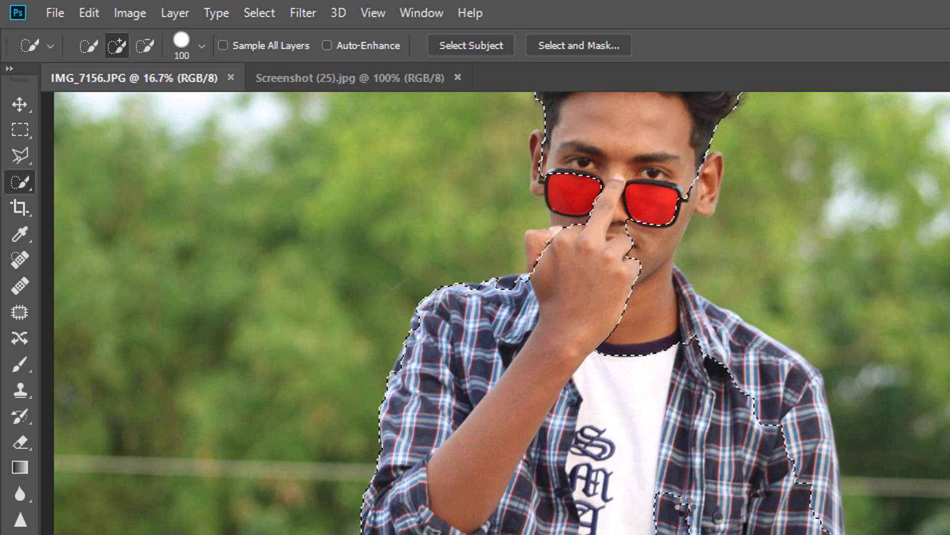
pyautogui.click(673, 490)
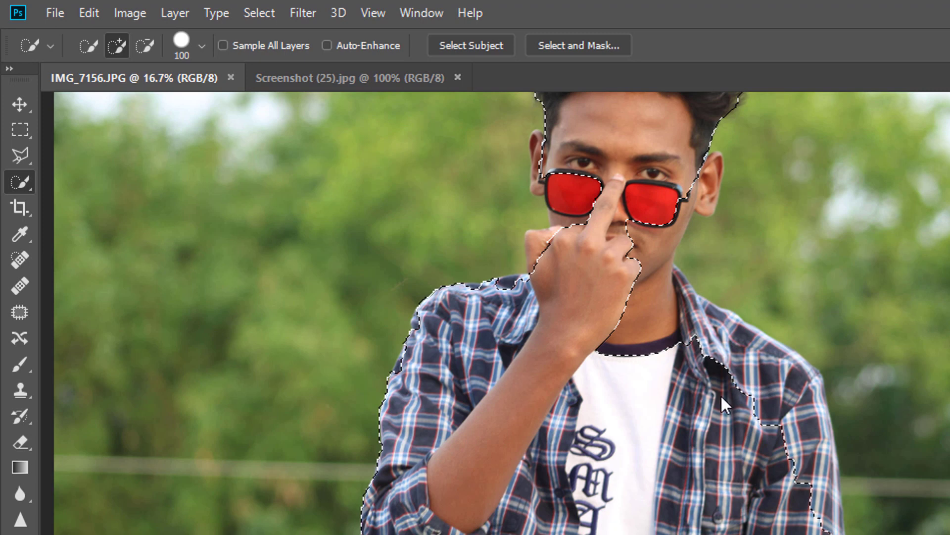
pyautogui.moveTo(721, 394)
pyautogui.mouseDown()
pyautogui.moveTo(807, 405)
pyautogui.moveTo(677, 288)
pyautogui.mouseUp()
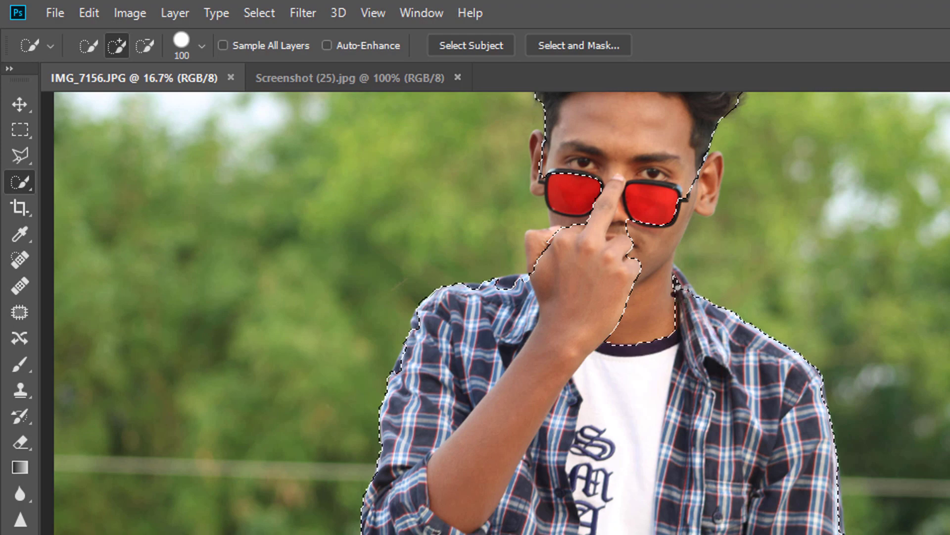
pyautogui.scroll(1, 689, 361)
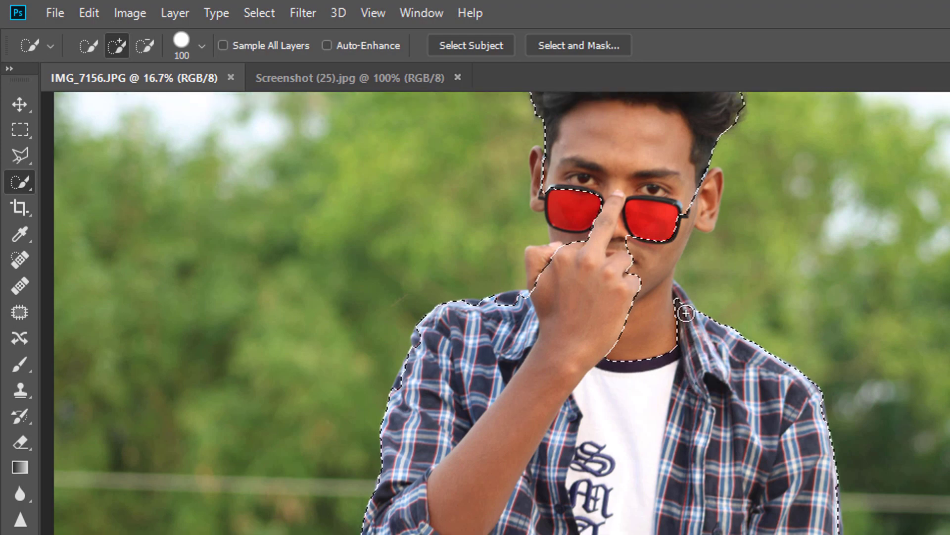
pyautogui.moveTo(685, 313); pyautogui.dragTo(708, 208)
pyautogui.scroll(3, 641, 282)
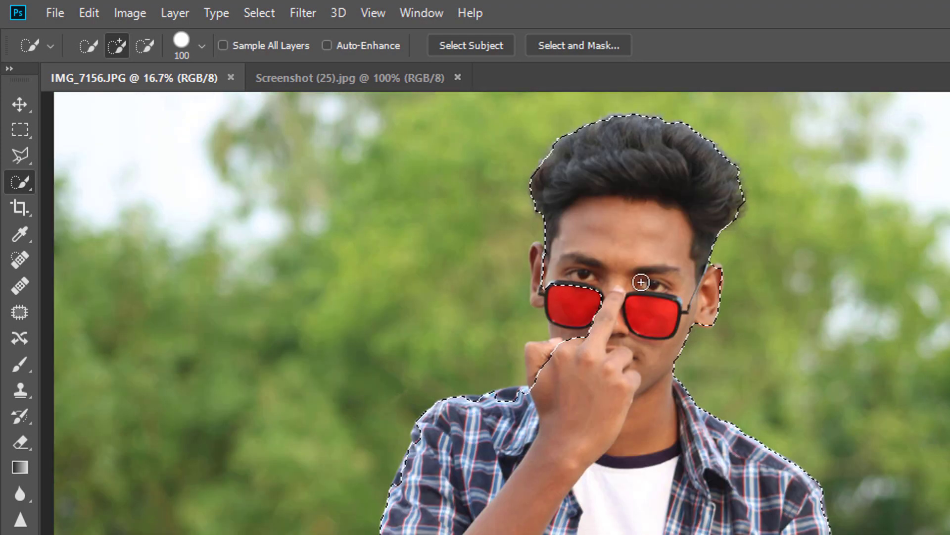
pyautogui.scroll(2, 641, 282)
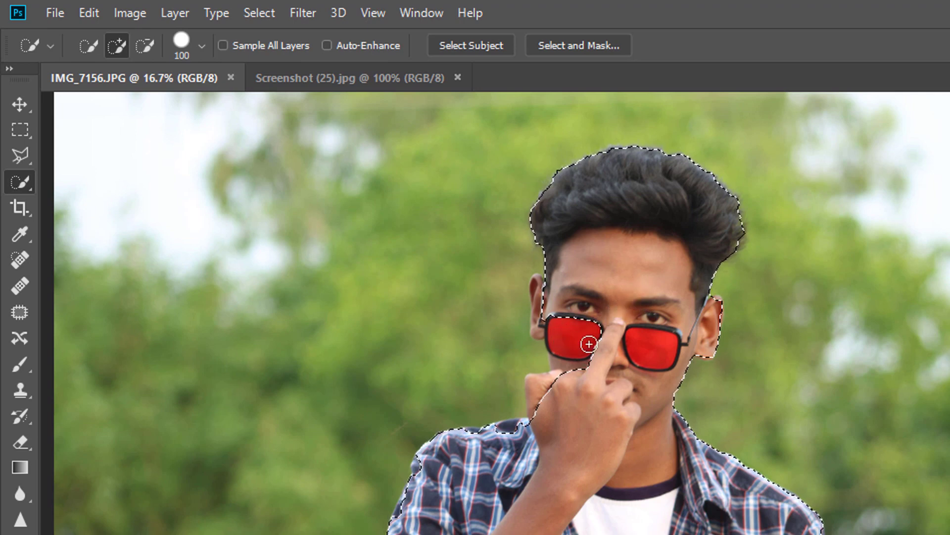
pyautogui.moveTo(589, 343)
pyautogui.mouseDown()
pyautogui.moveTo(554, 357)
pyautogui.moveTo(532, 392)
pyautogui.mouseUp()
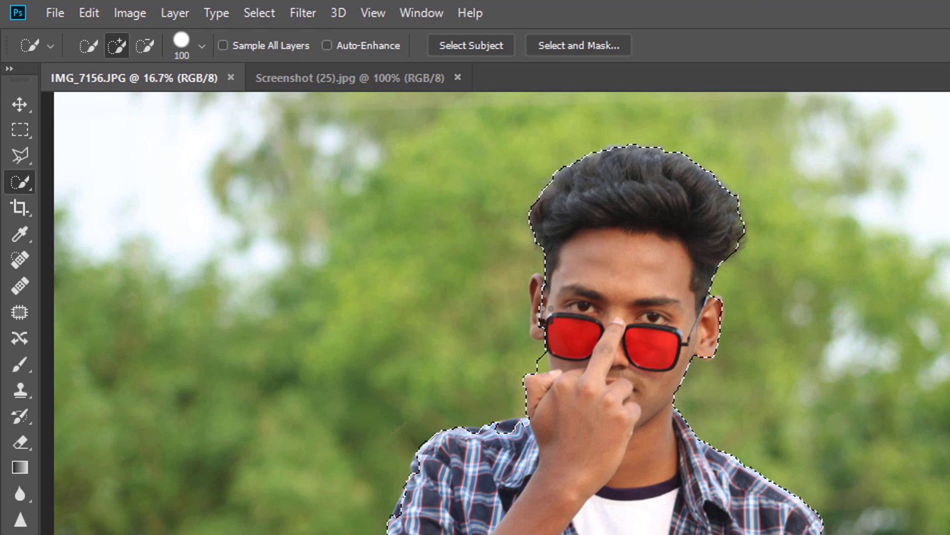
pyautogui.moveTo(547, 312); pyautogui.dragTo(536, 295)
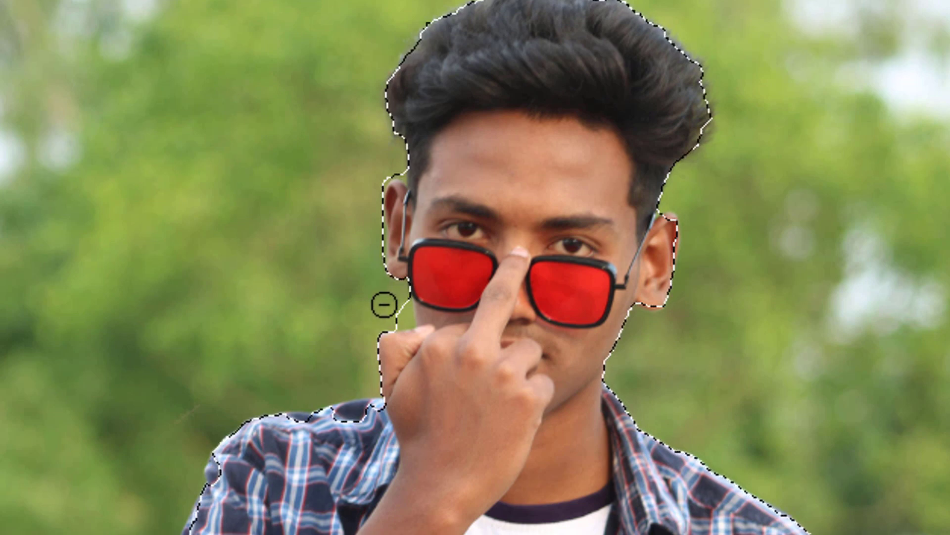
# - Subtract the background gap beside the hand and the blob by the left shoulder
pyautogui.press('alt')
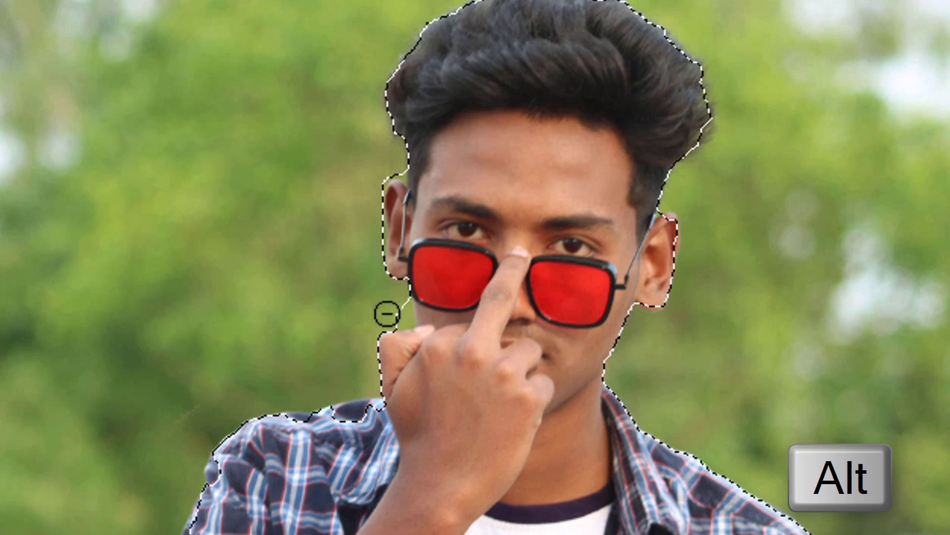
pyautogui.keyDown('alt'); pyautogui.click(406, 319); pyautogui.keyUp('alt')
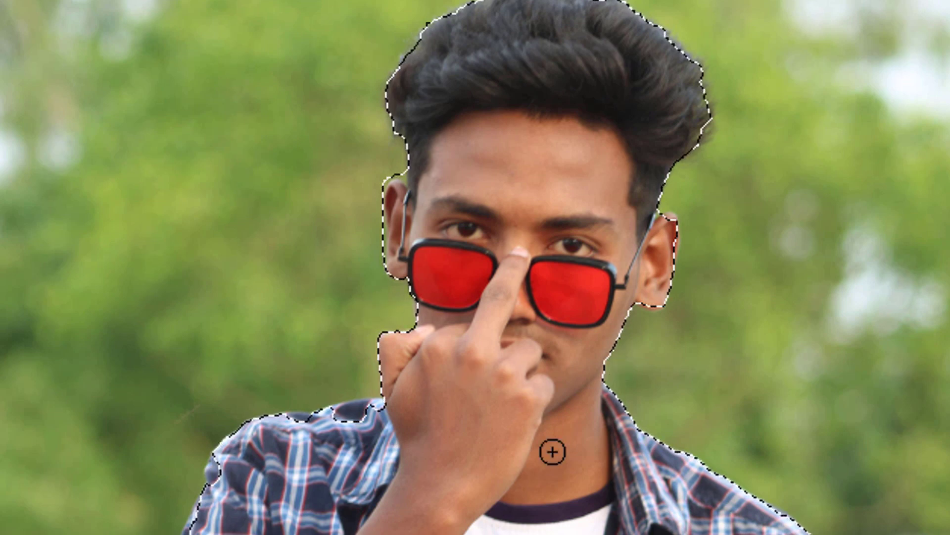
pyautogui.moveTo(235, 471); pyautogui.dragTo(156, 478)
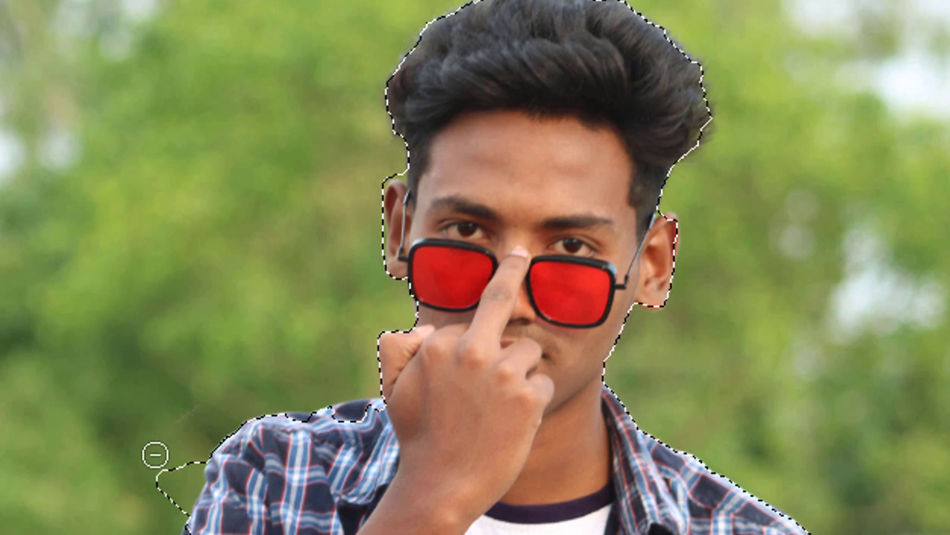
pyautogui.moveTo(170, 467)
pyautogui.mouseDown()
pyautogui.moveTo(180, 496)
pyautogui.moveTo(191, 483)
pyautogui.mouseUp()
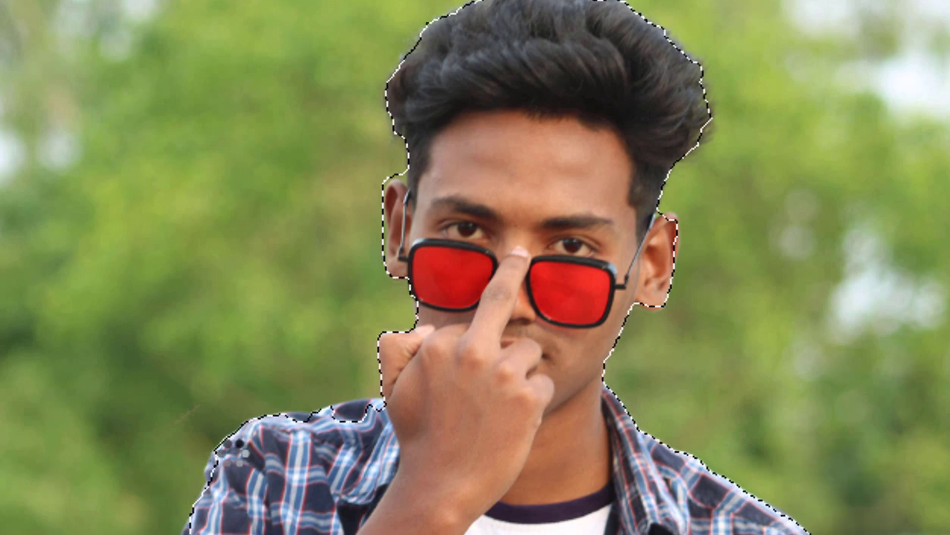
pyautogui.scroll(-3, 543, 373)
pyautogui.scroll(2, 295, 159)
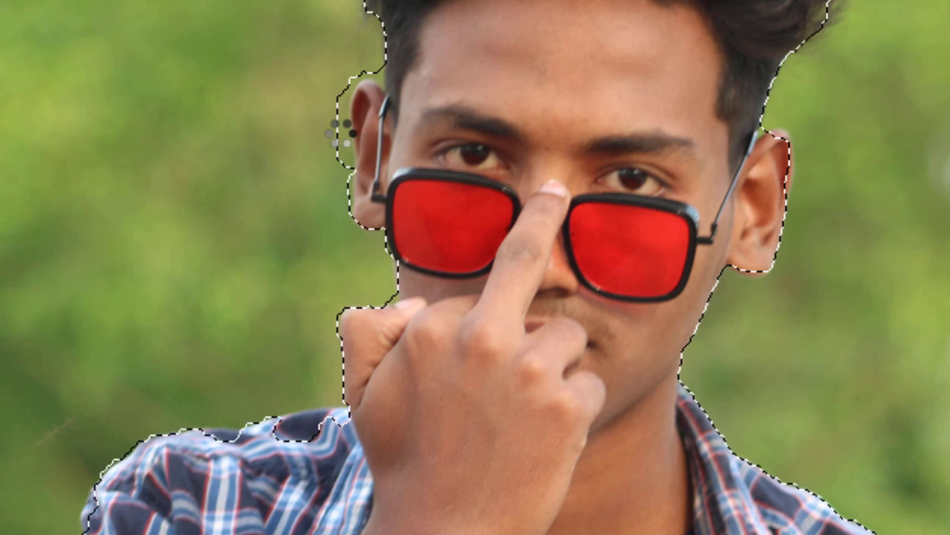
# - Tighten the selection along the left side of the hair, removing background spill
pyautogui.moveTo(339, 95); pyautogui.dragTo(265, 60)
pyautogui.moveTo(336, 155); pyautogui.dragTo(348, 57)
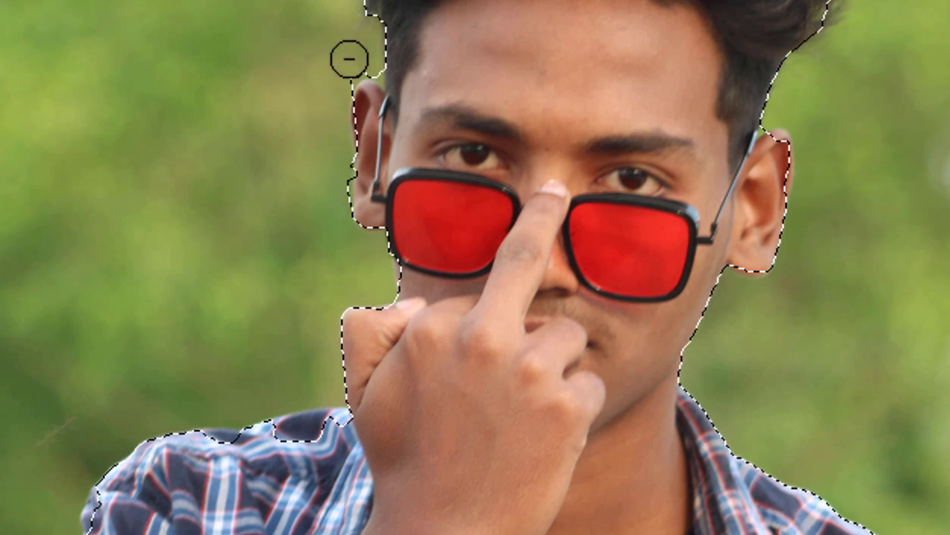
pyautogui.scroll(-3, 579, 324)
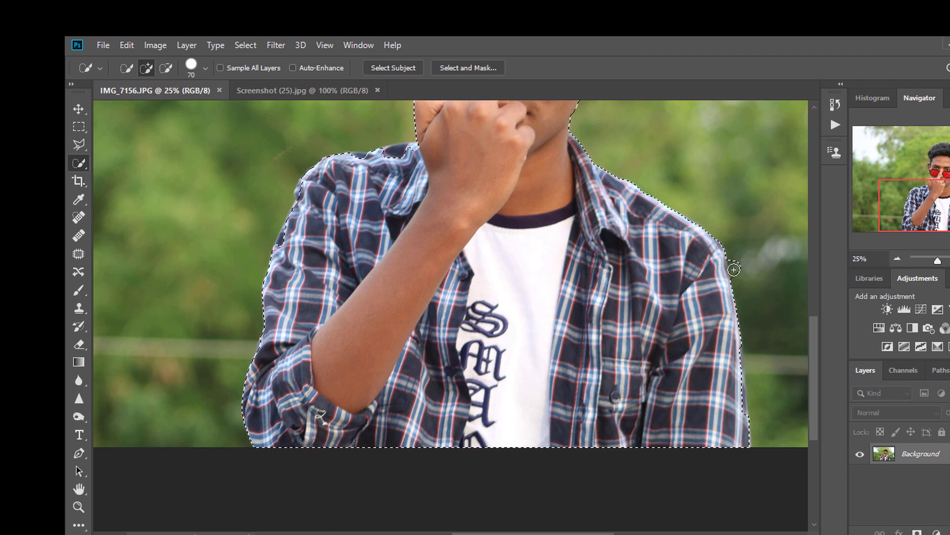
pyautogui.keyDown('alt'); pyautogui.click(736, 267); pyautogui.keyUp('alt')
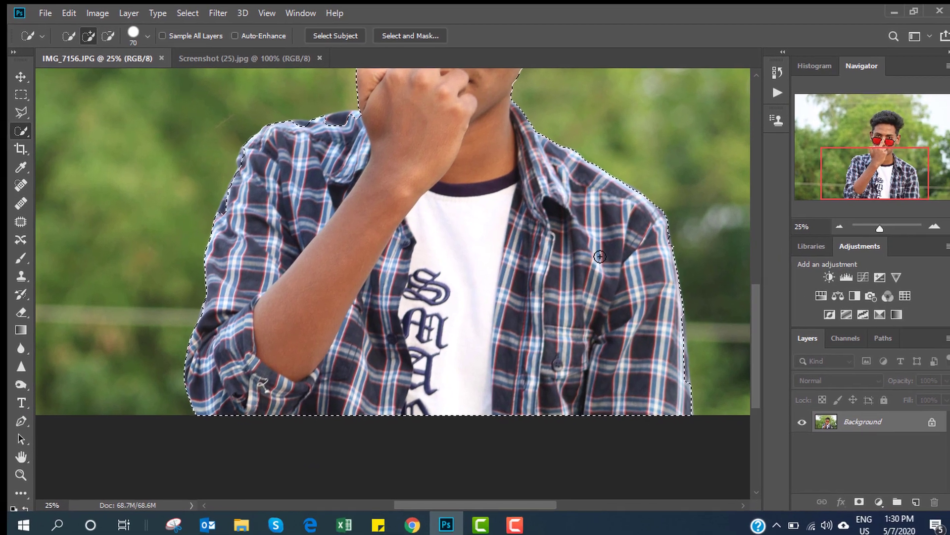
pyautogui.scroll(1, 576, 298)
pyautogui.scroll(4, 575, 298)
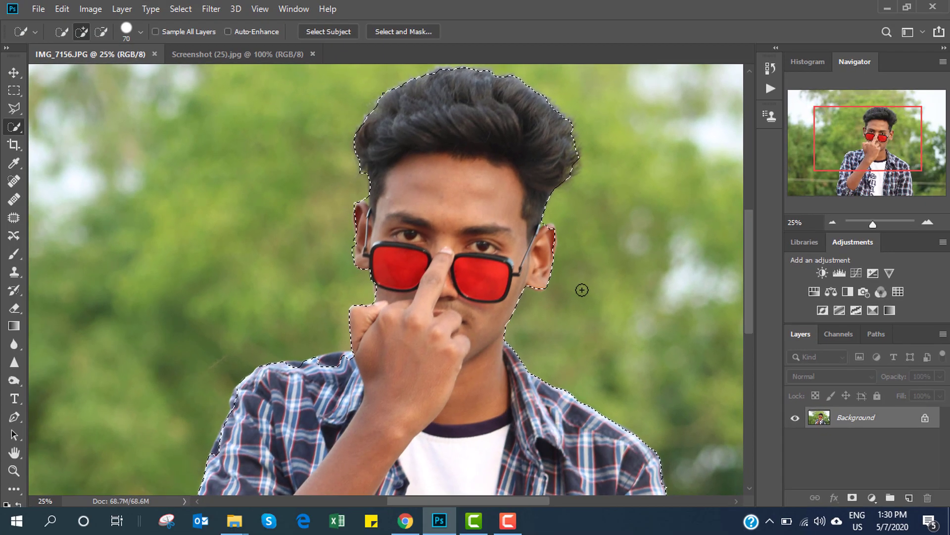
# - Zoom out to 12.5% to view the whole photo and invert the selection with Select > Inverse
pyautogui.keyDown('ctrl'); pyautogui.keyDown('alt'); pyautogui.click(577, 304); pyautogui.keyUp('alt'); pyautogui.keyUp('ctrl')
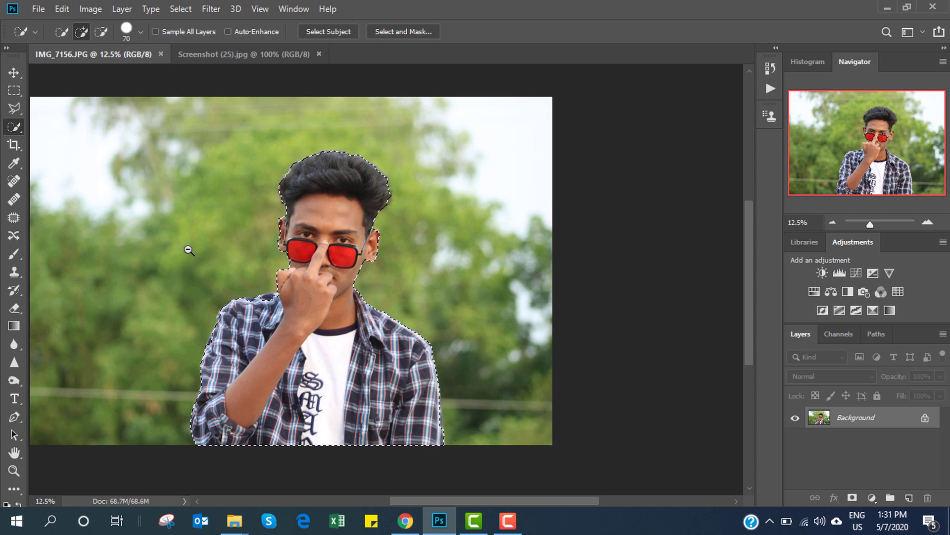
pyautogui.hotkey('alt', 'space')
pyautogui.click(180, 9)
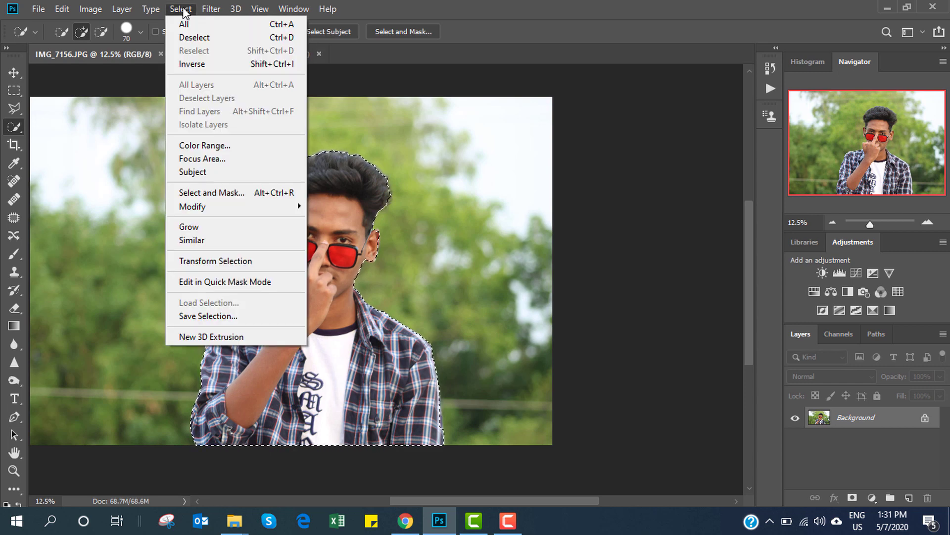
pyautogui.click(221, 64)
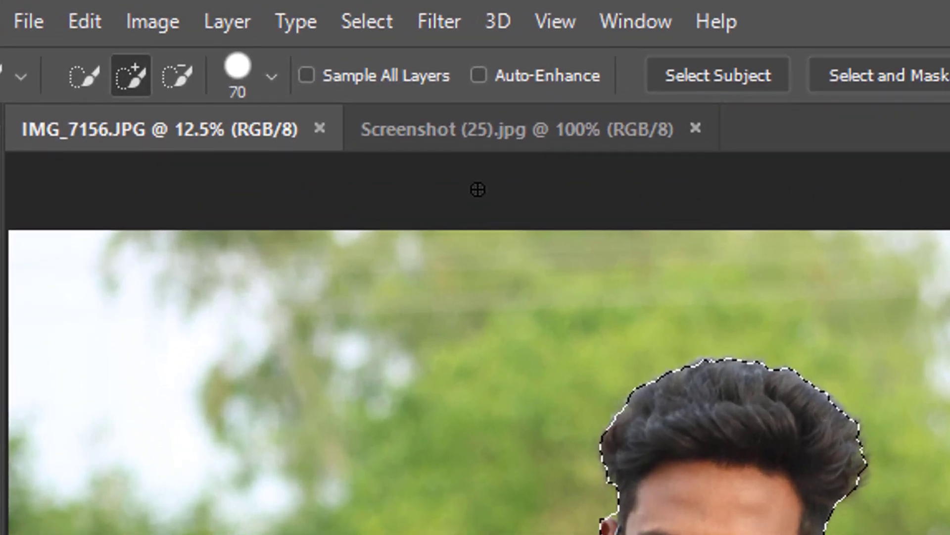
pyautogui.click(269, 16)
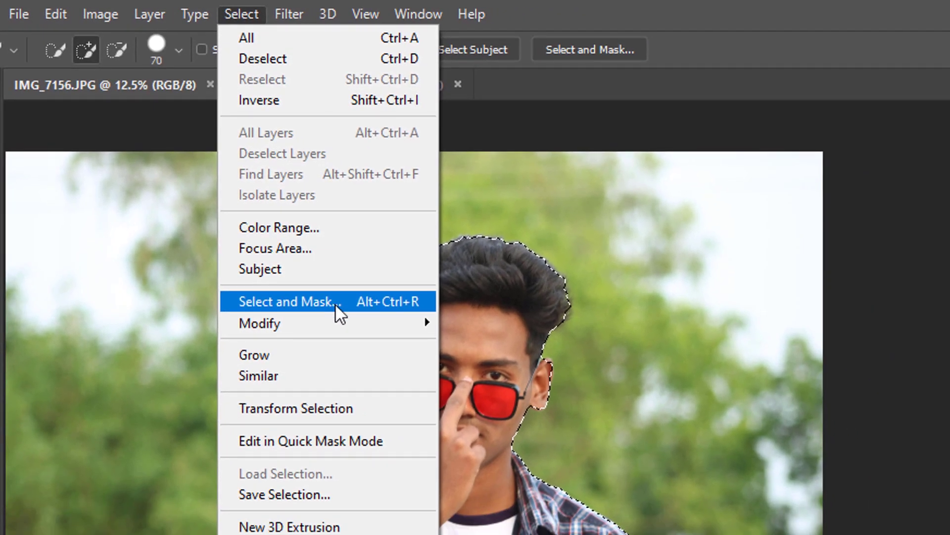
# - Enter Select and Mask, trying preview Transparency at about 28% before restoring 100%
pyautogui.click(334, 304)
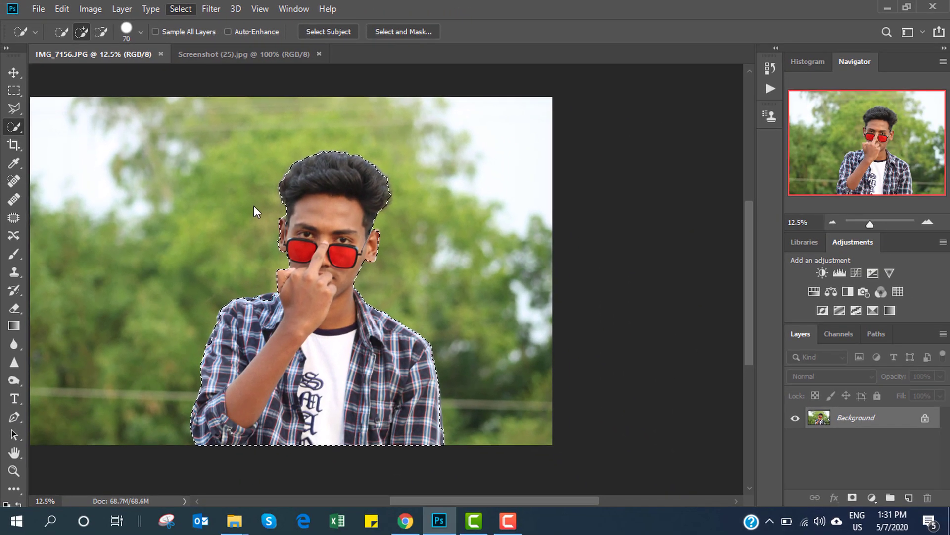
pyautogui.scroll(-1, 815, 396)
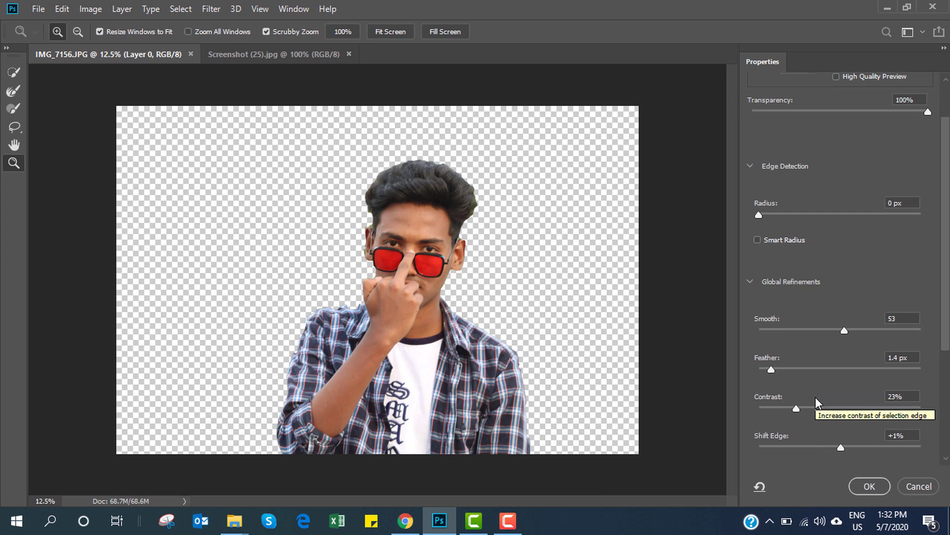
pyautogui.scroll(-1, 815, 389)
pyautogui.scroll(-1, 815, 388)
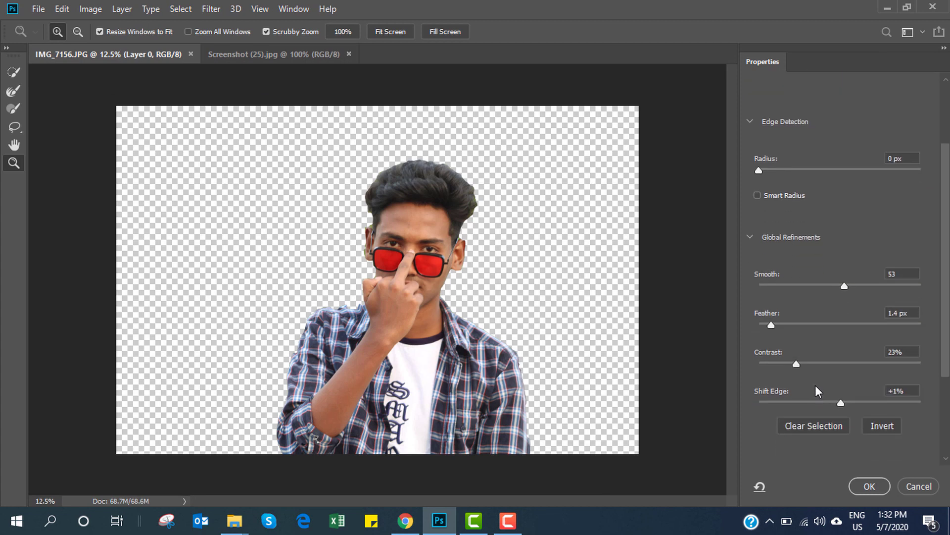
pyautogui.scroll(1, 815, 385)
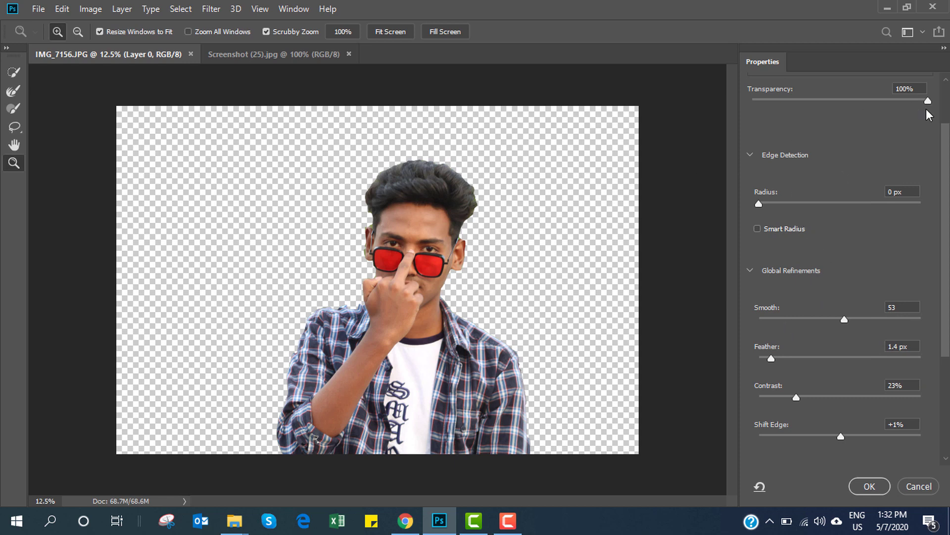
pyautogui.moveTo(928, 100)
pyautogui.mouseDown()
pyautogui.moveTo(746, 99)
pyautogui.moveTo(804, 99)
pyautogui.mouseUp()
pyautogui.moveTo(916, 100); pyautogui.dragTo(937, 101)
# - Set the edge to Smooth 69, Contrast 13%, Shift Edge -4% and Feather 1.7 px
pyautogui.scroll(-1, 842, 320)
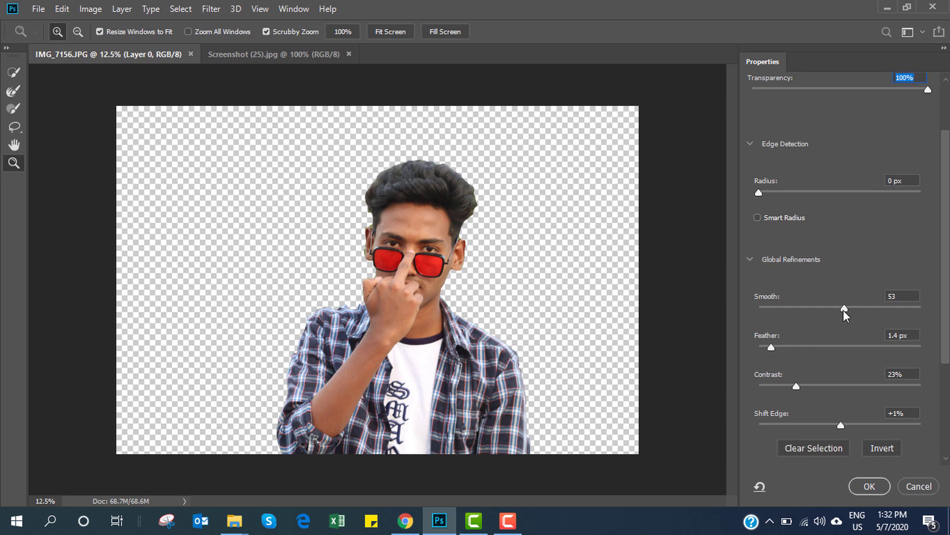
pyautogui.moveTo(844, 310); pyautogui.dragTo(858, 309)
pyautogui.moveTo(771, 346); pyautogui.dragTo(831, 348)
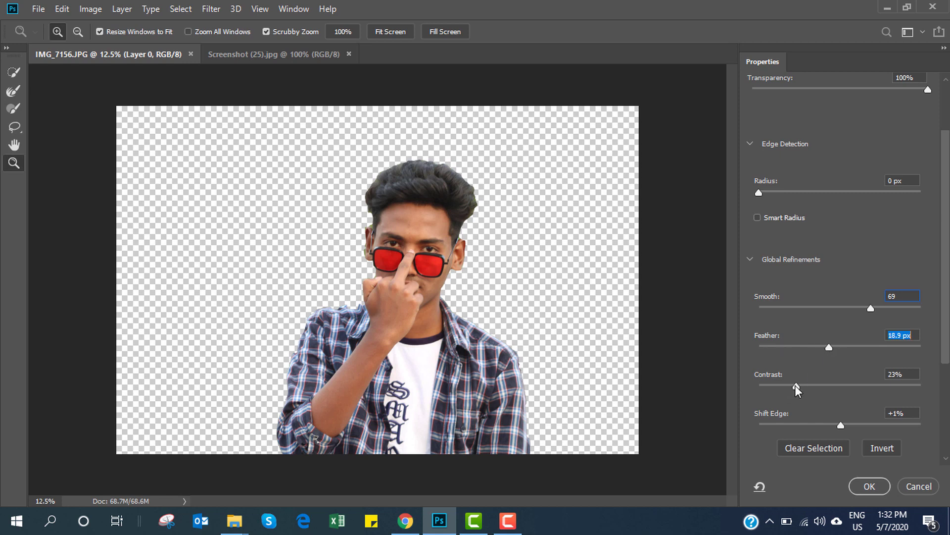
pyautogui.moveTo(795, 385); pyautogui.dragTo(709, 391)
pyautogui.moveTo(839, 425); pyautogui.dragTo(836, 422)
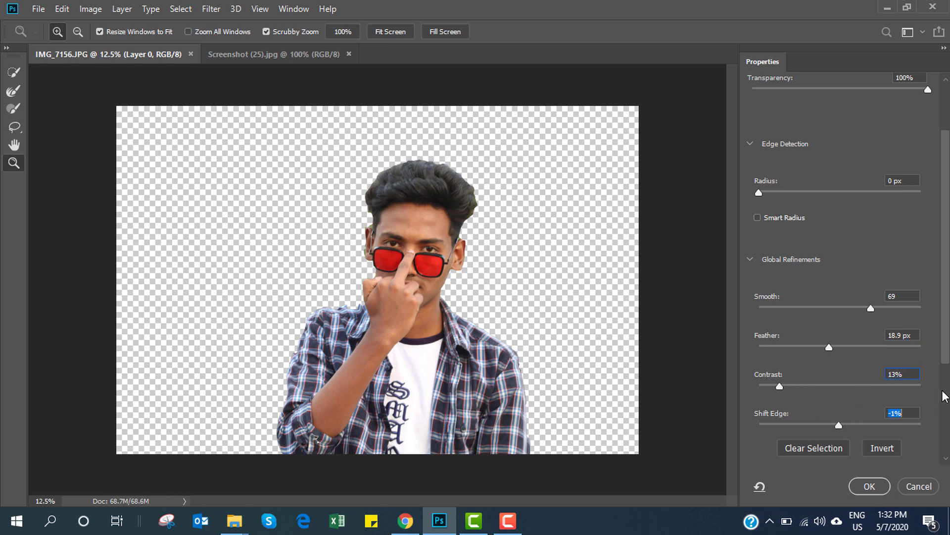
pyautogui.scroll(-3, 946, 367)
pyautogui.scroll(-3, 947, 410)
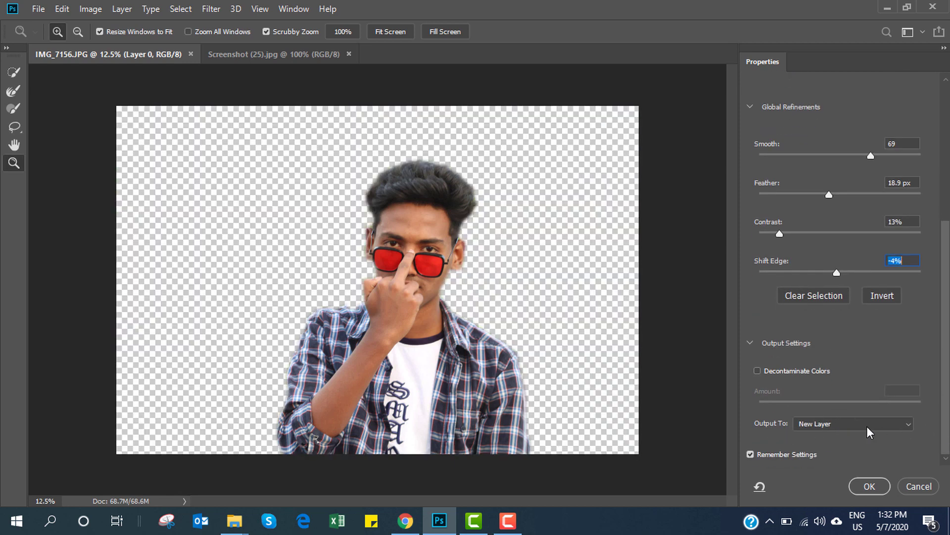
pyautogui.moveTo(829, 195); pyautogui.dragTo(774, 195)
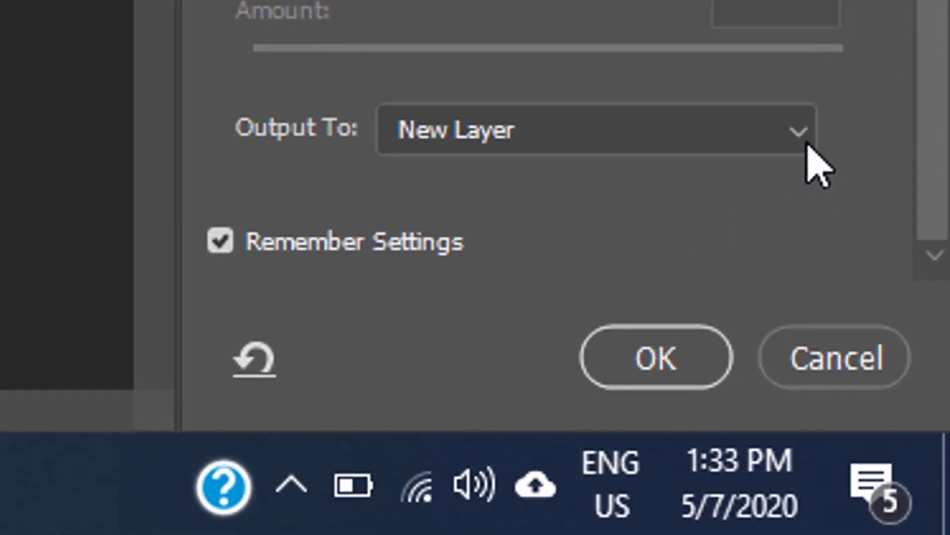
# - Output the refinement as a New Layer with Layer Mask and move the cut-out man left and up
pyautogui.click(806, 154)
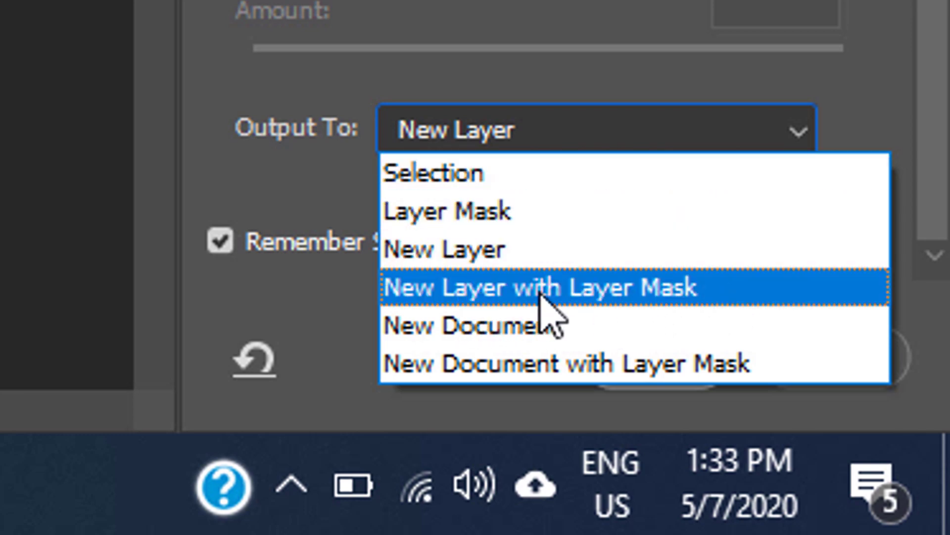
pyautogui.click(541, 296)
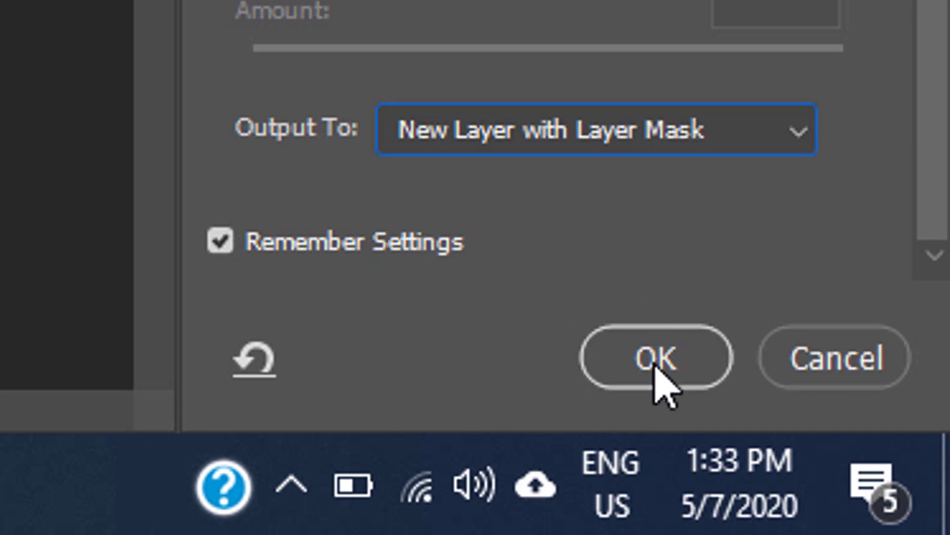
pyautogui.click(658, 379)
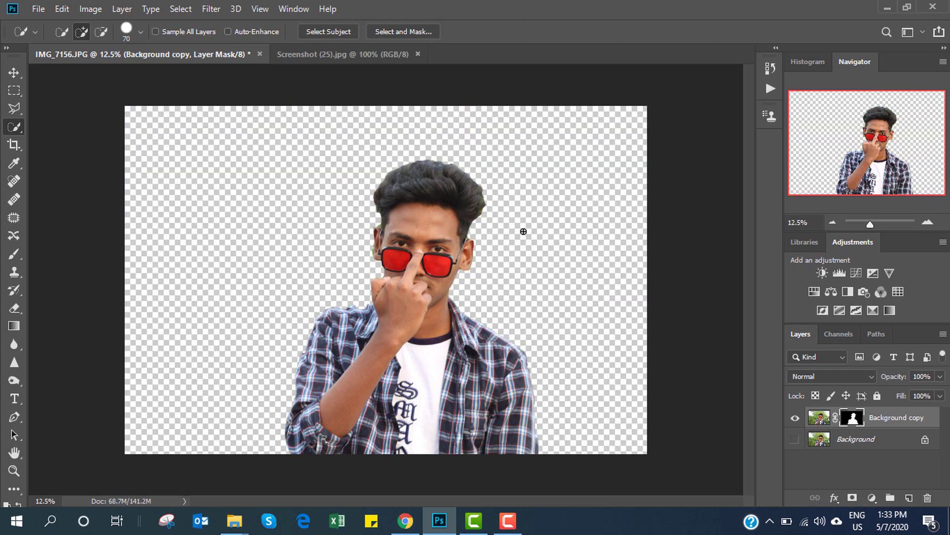
pyautogui.click(14, 73)
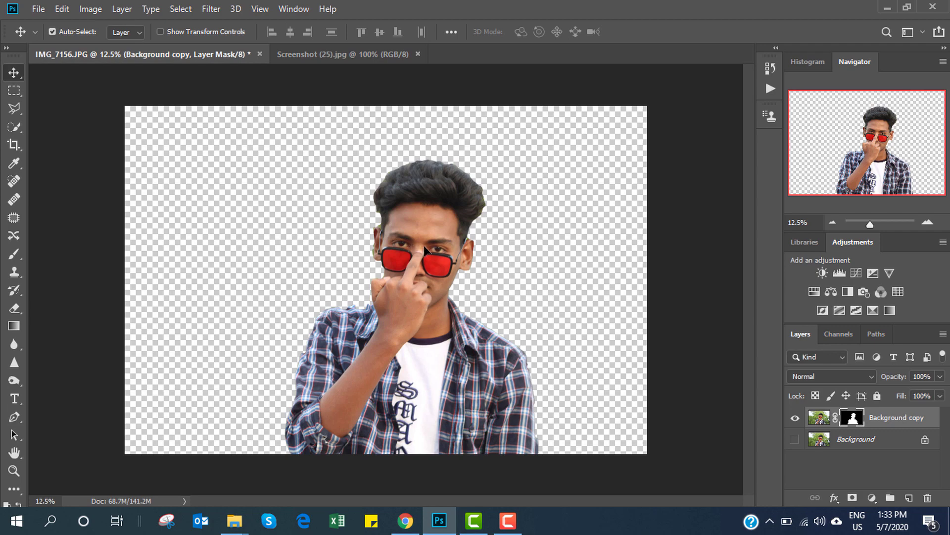
pyautogui.moveTo(425, 250)
pyautogui.mouseDown()
pyautogui.moveTo(492, 302)
pyautogui.moveTo(398, 212)
pyautogui.mouseUp()
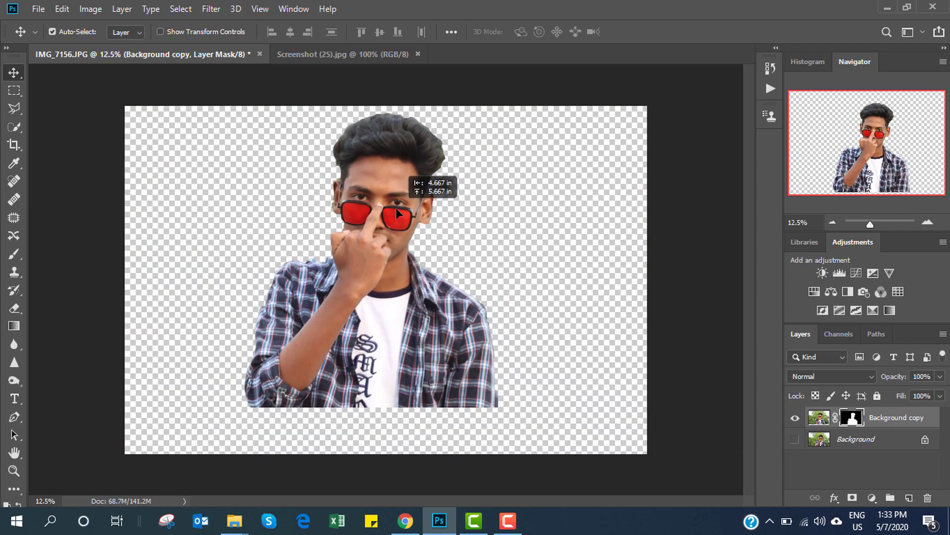
# - Nudge the cutout right and down, save it as IMG_7156.png, and bring Screenshot (25).jpg forward
pyautogui.moveTo(388, 230)
pyautogui.mouseDown()
pyautogui.moveTo(479, 265)
pyautogui.moveTo(384, 241)
pyautogui.moveTo(473, 242)
pyautogui.moveTo(467, 229)
pyautogui.moveTo(361, 227)
pyautogui.moveTo(406, 229)
pyautogui.mouseUp()
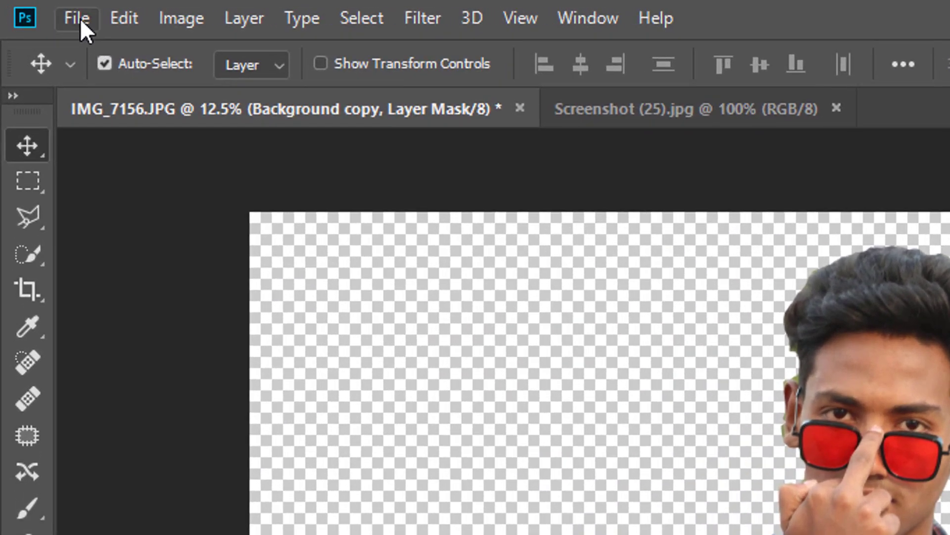
pyautogui.click(38, 10)
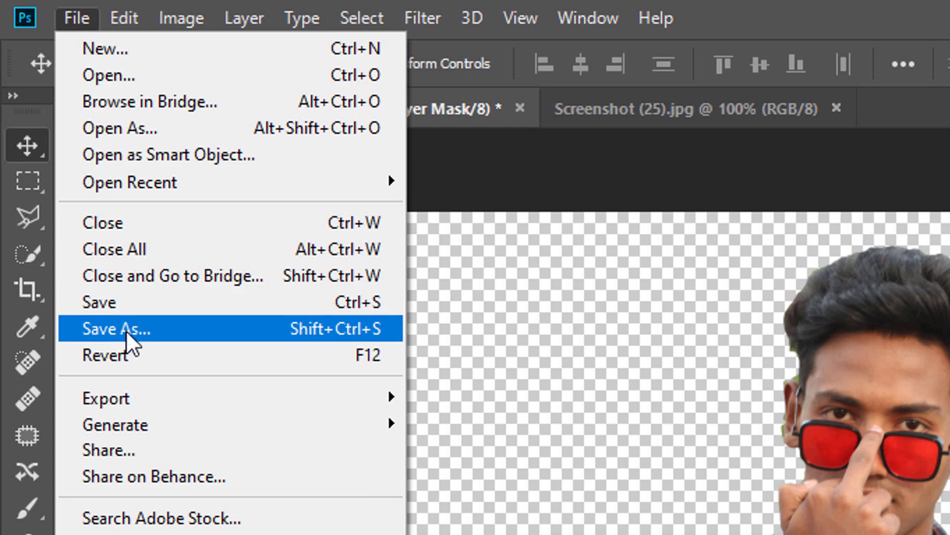
pyautogui.click(170, 329)
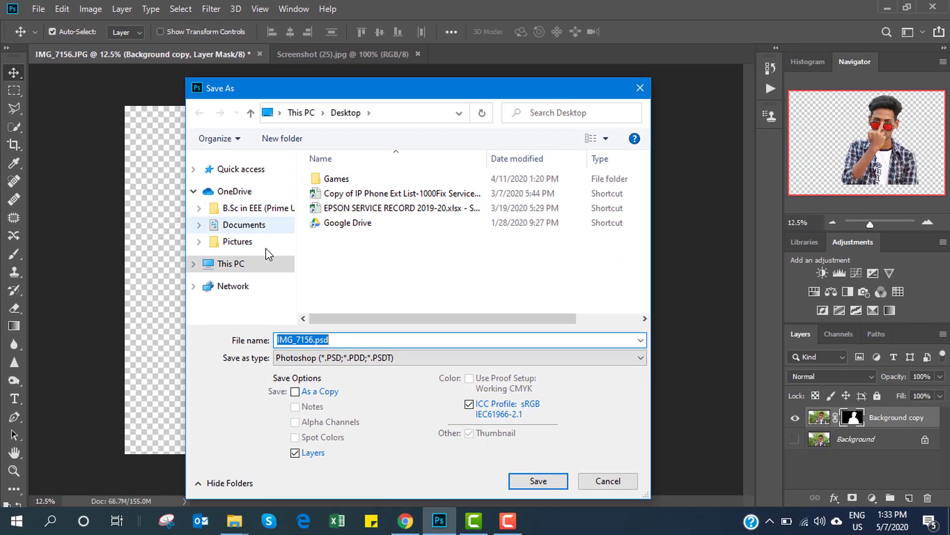
pyautogui.scroll(-5, 279, 281)
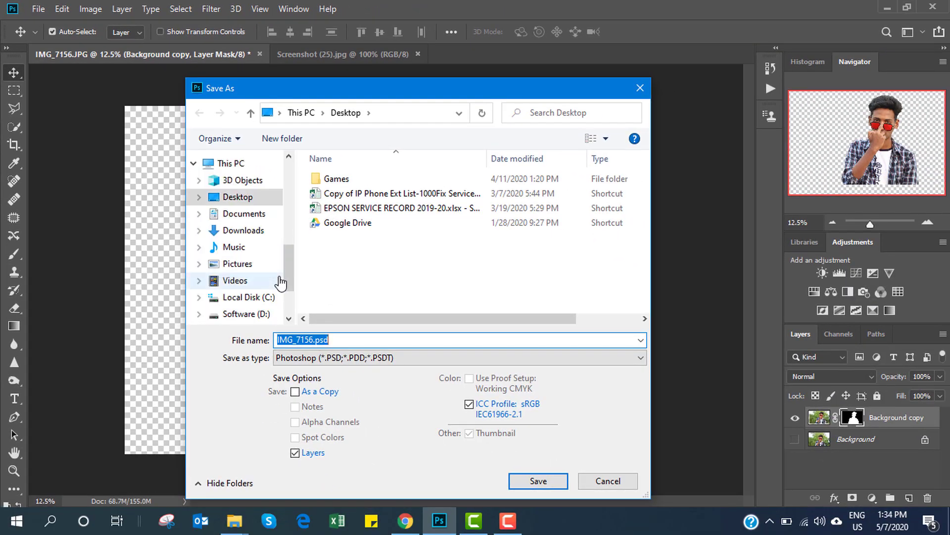
pyautogui.click(344, 356)
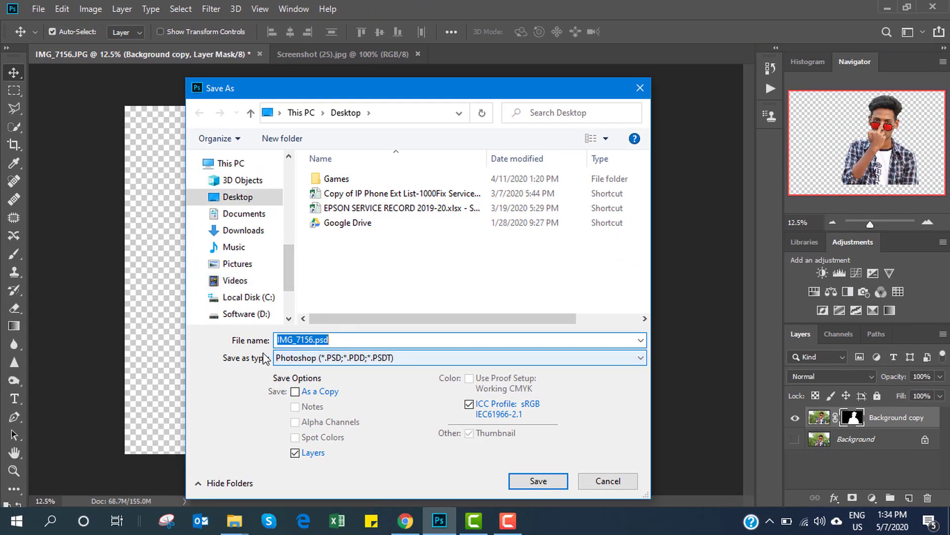
pyautogui.click(344, 357)
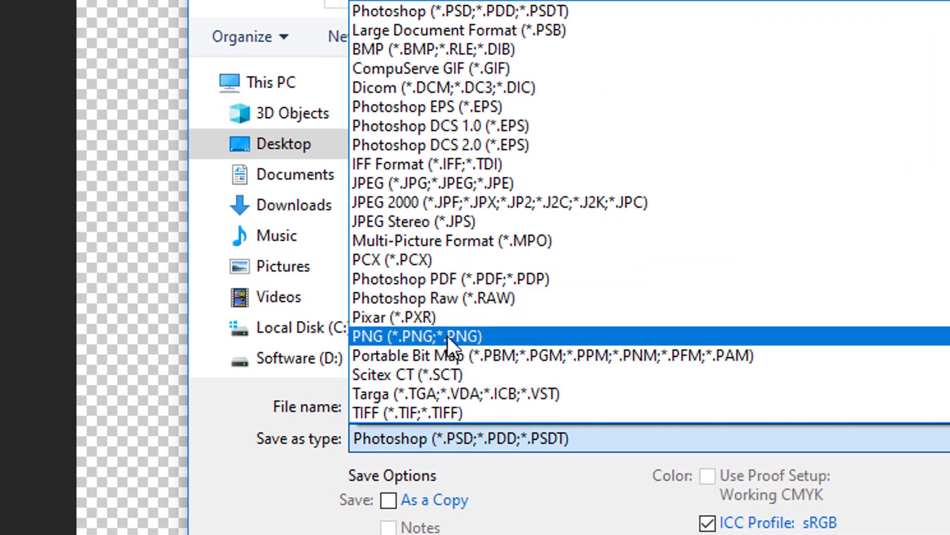
pyautogui.click(425, 342)
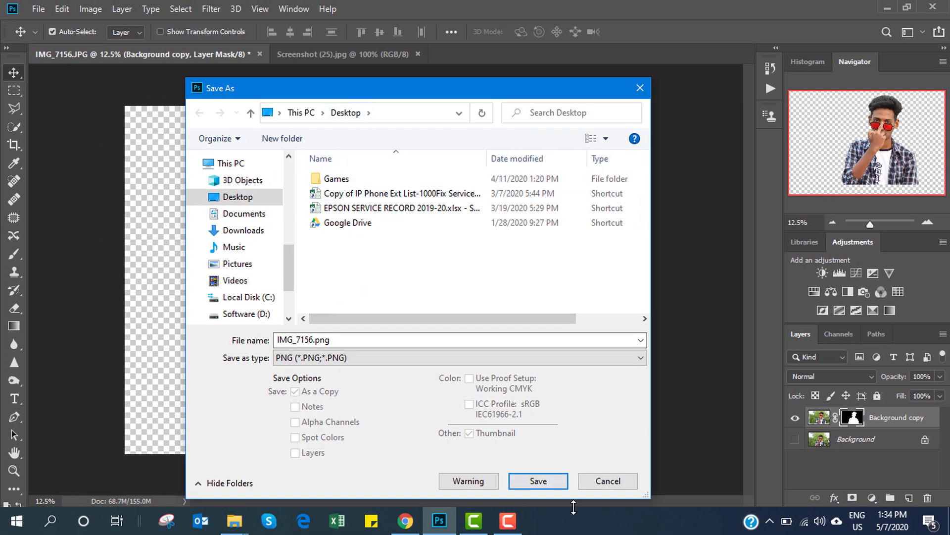
pyautogui.click(523, 483)
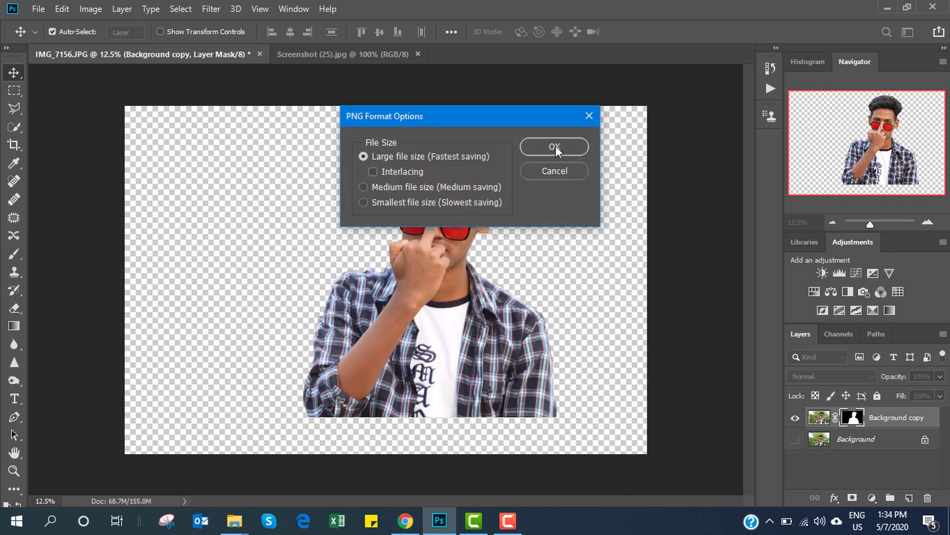
pyautogui.click(555, 147)
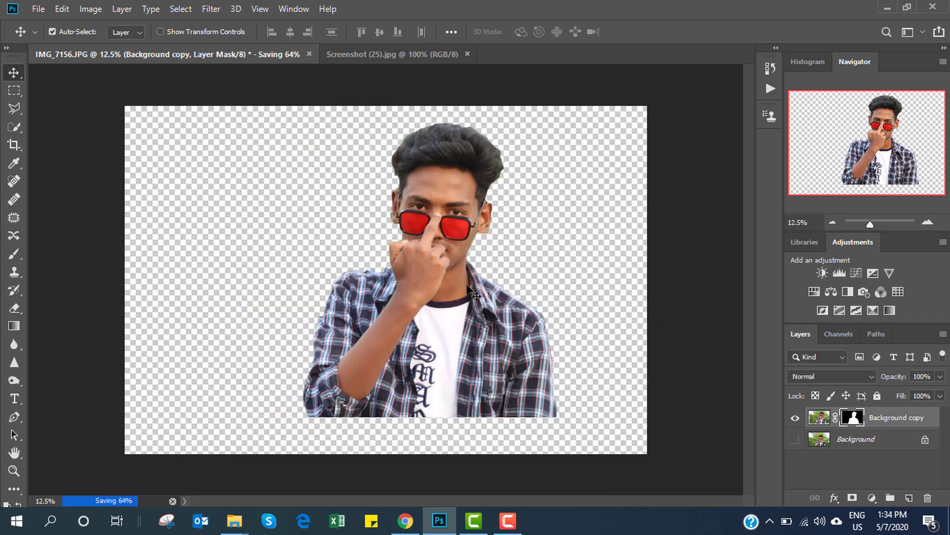
pyautogui.hotkey('ctrl', 'Tab')
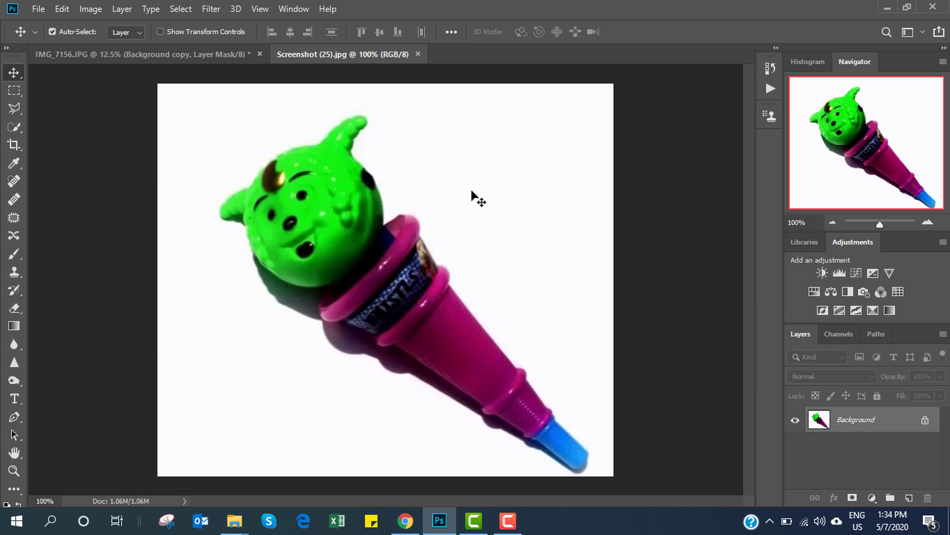
# - Select the toy pen's white background with Color Range, sampling white at Fuzziness 101
pyautogui.click(186, 12)
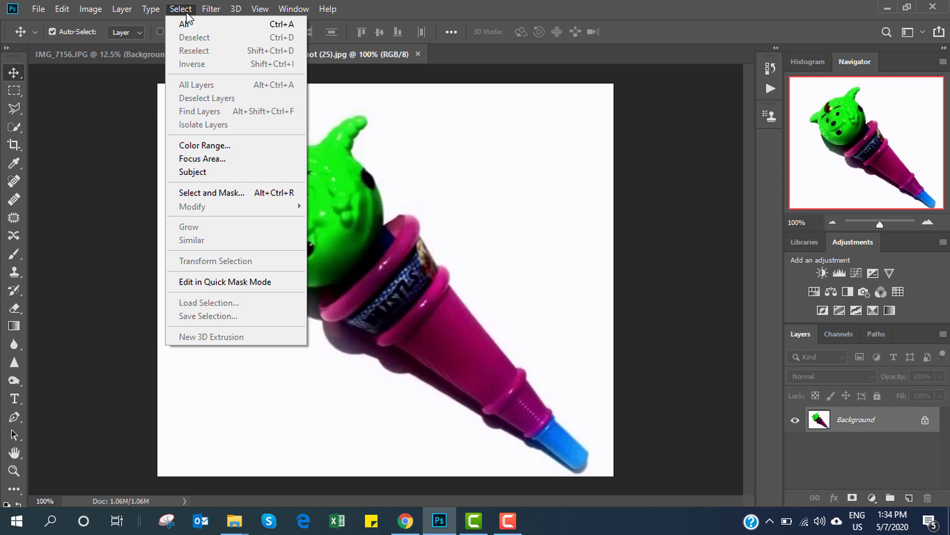
pyautogui.click(231, 145)
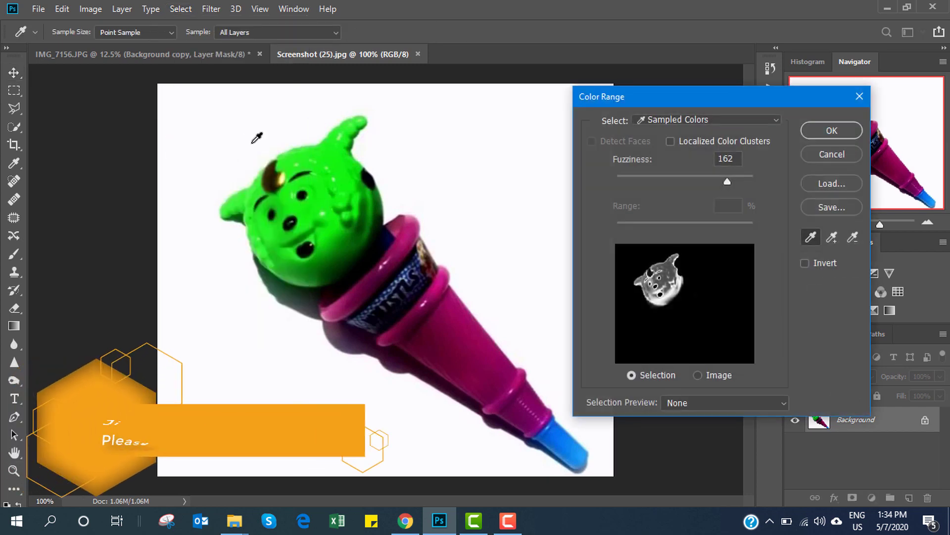
pyautogui.click(443, 134)
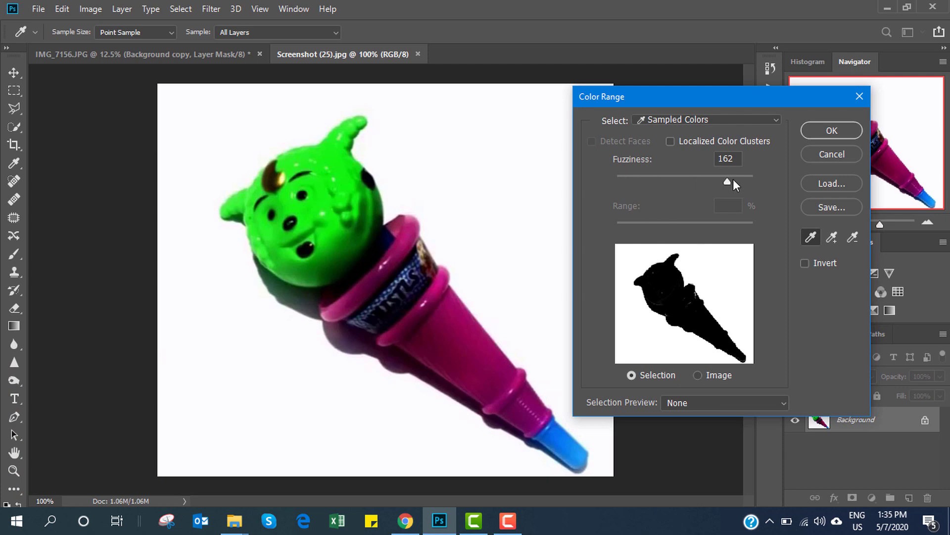
pyautogui.moveTo(718, 184)
pyautogui.mouseDown()
pyautogui.moveTo(684, 186)
pyautogui.moveTo(769, 183)
pyautogui.moveTo(661, 180)
pyautogui.mouseUp()
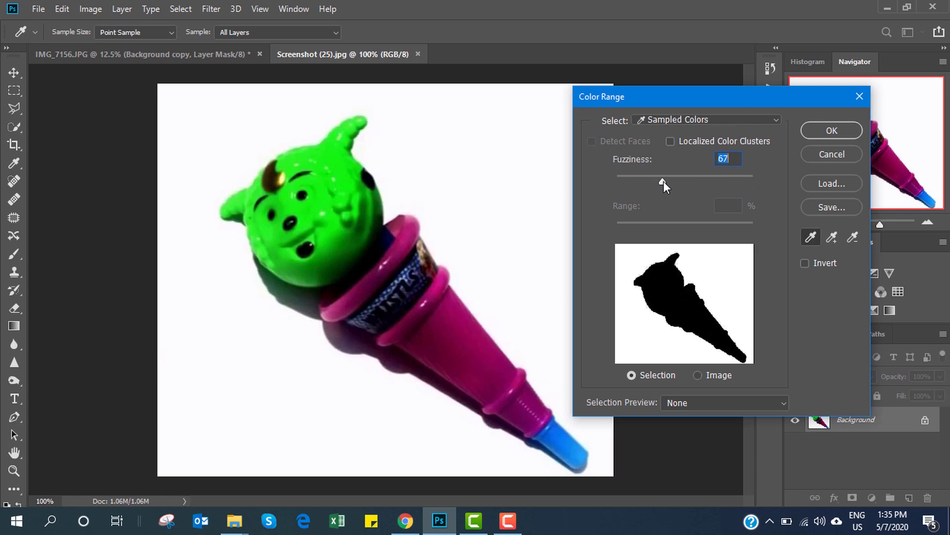
pyautogui.moveTo(660, 179); pyautogui.dragTo(687, 184)
pyautogui.click(832, 131)
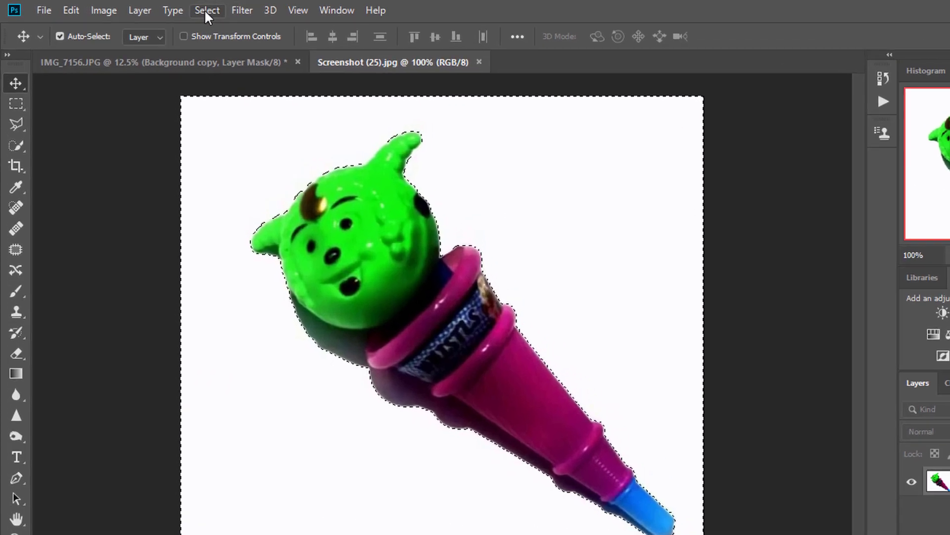
# - Apply Select > Inverse so only the toy pen is selected, then reopen the Select menu
pyautogui.click(205, 11)
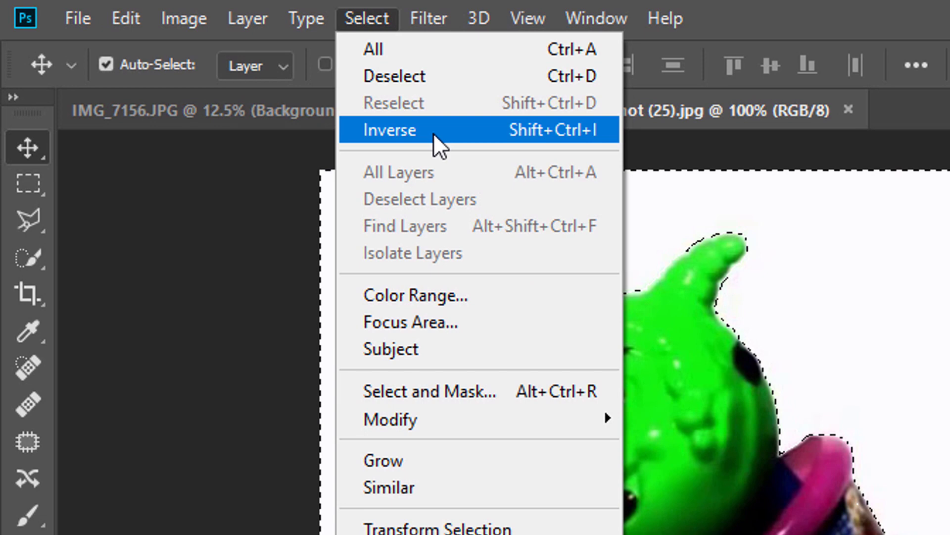
pyautogui.click(433, 133)
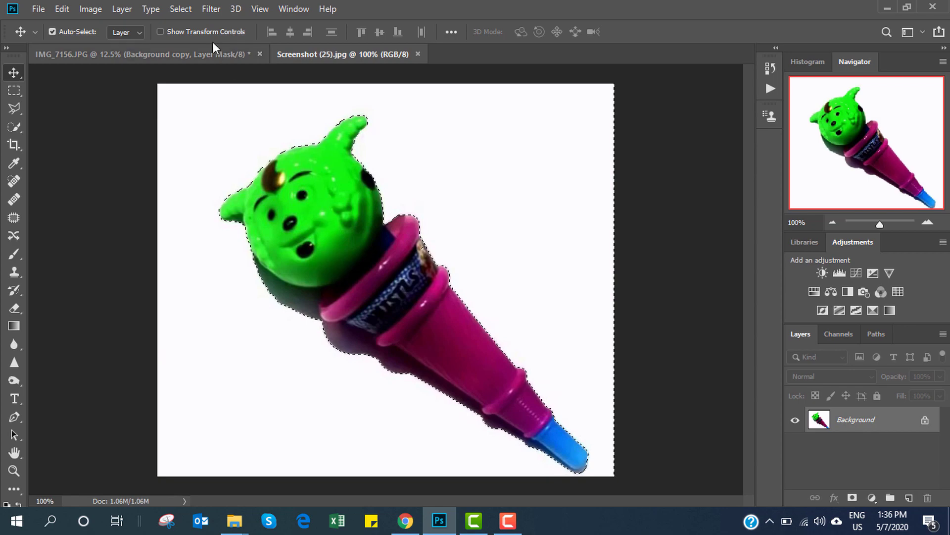
pyautogui.click(181, 9)
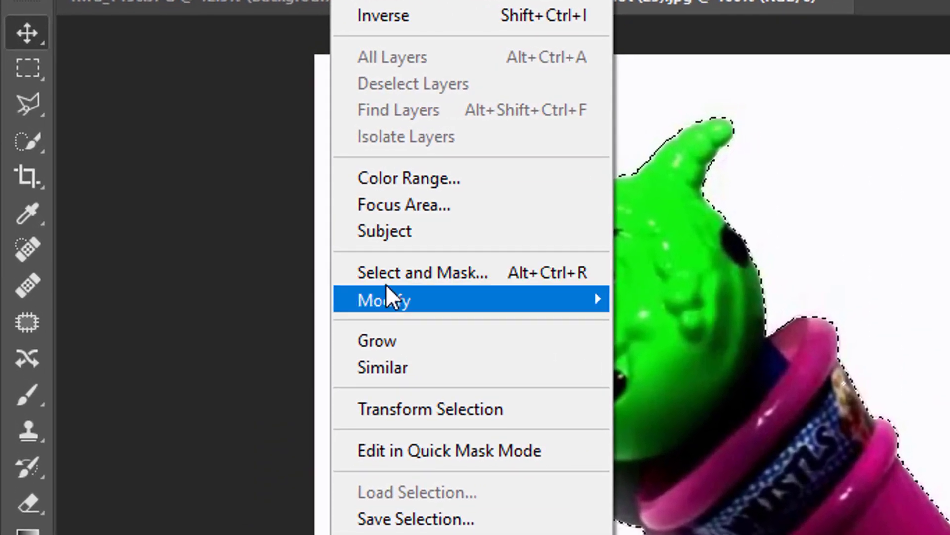
# - Refine the toy pen selection with Shift Edge -9%, outputting to a new layer with layer mask
pyautogui.click(473, 272)
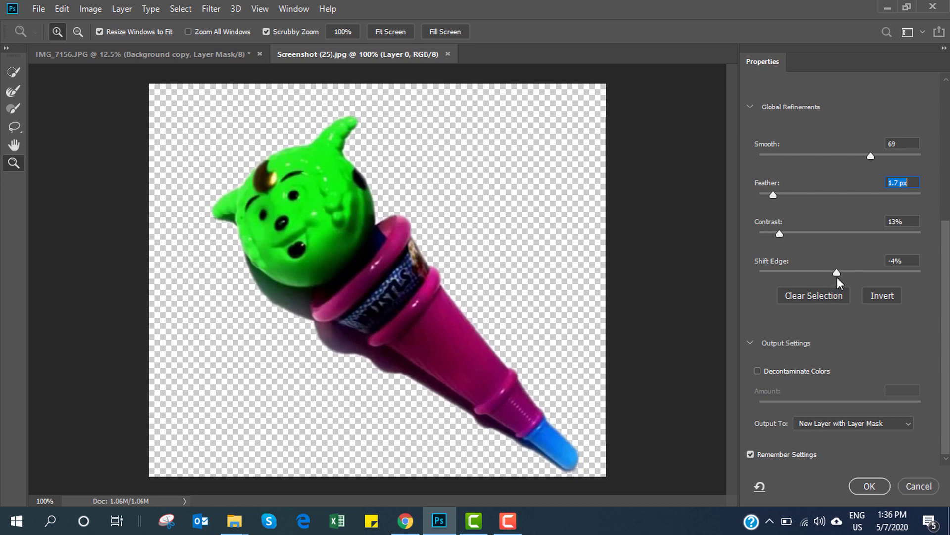
pyautogui.moveTo(836, 274); pyautogui.dragTo(833, 273)
pyautogui.click(831, 423)
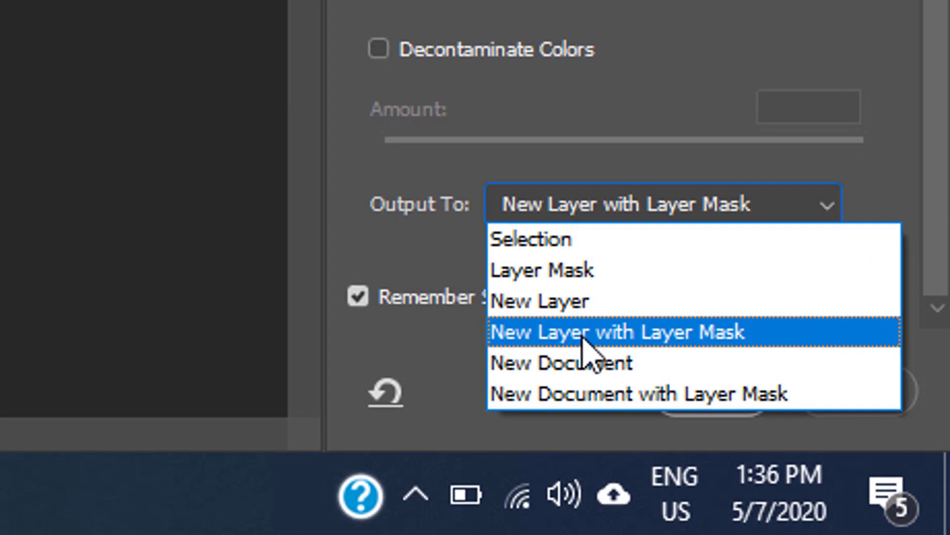
pyautogui.click(583, 337)
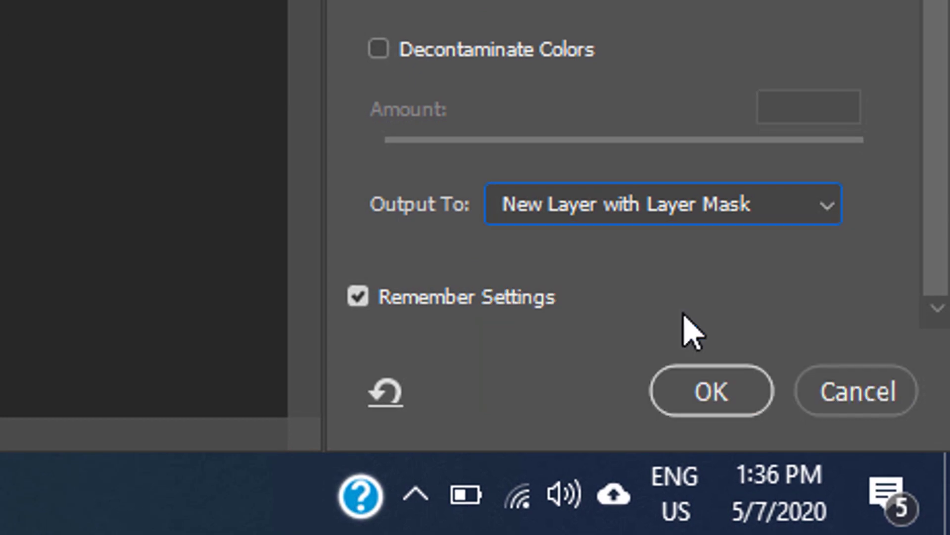
pyautogui.click(715, 386)
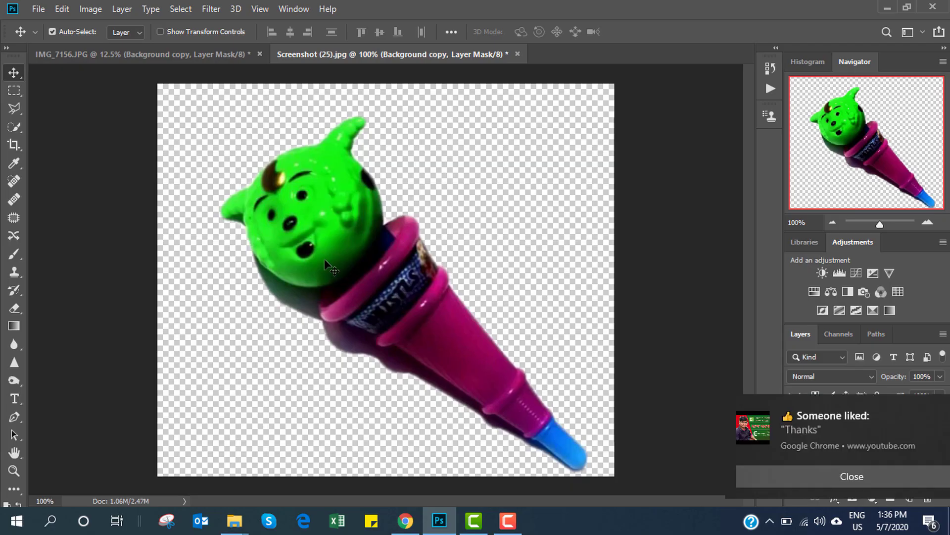
# - Drag the masked toy pen layer around the canvas, then bring the IMG_7156.JPG portrait to the front
pyautogui.moveTo(322, 270)
pyautogui.mouseDown()
pyautogui.moveTo(138, 151)
pyautogui.moveTo(325, 285)
pyautogui.mouseUp()
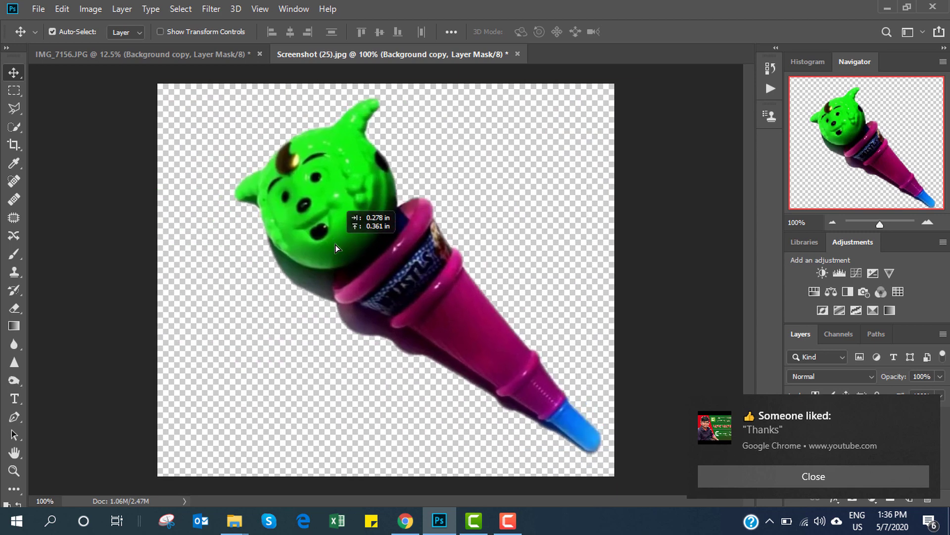
pyautogui.moveTo(326, 285); pyautogui.dragTo(334, 245)
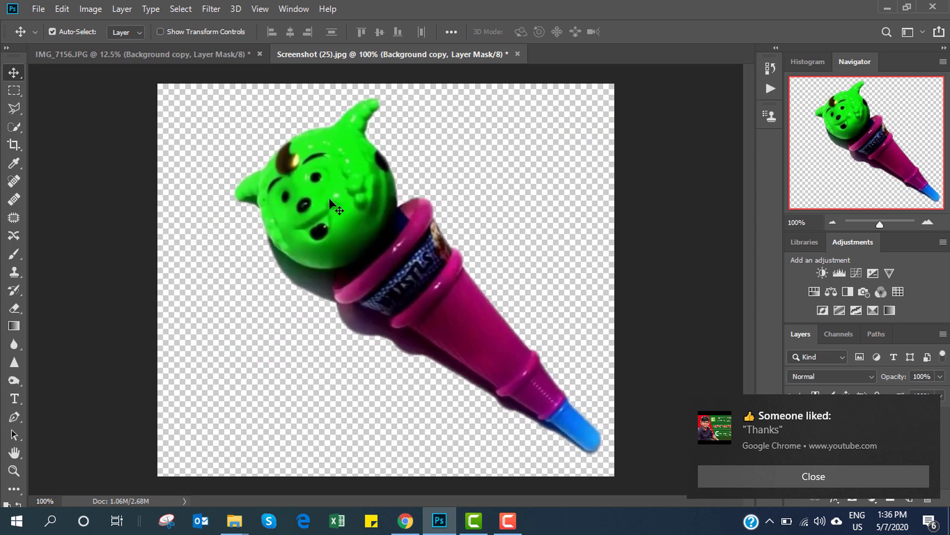
pyautogui.moveTo(301, 199); pyautogui.dragTo(278, 198)
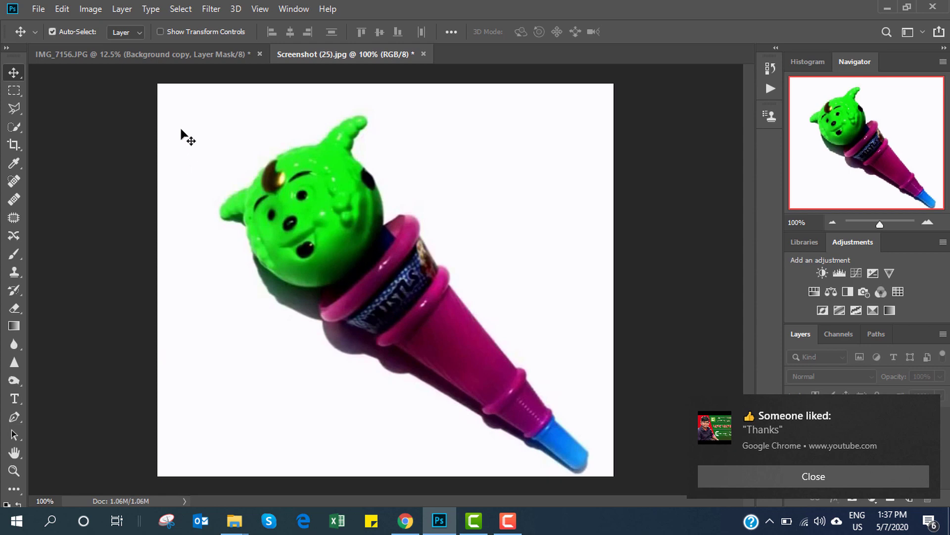
pyautogui.click(157, 58)
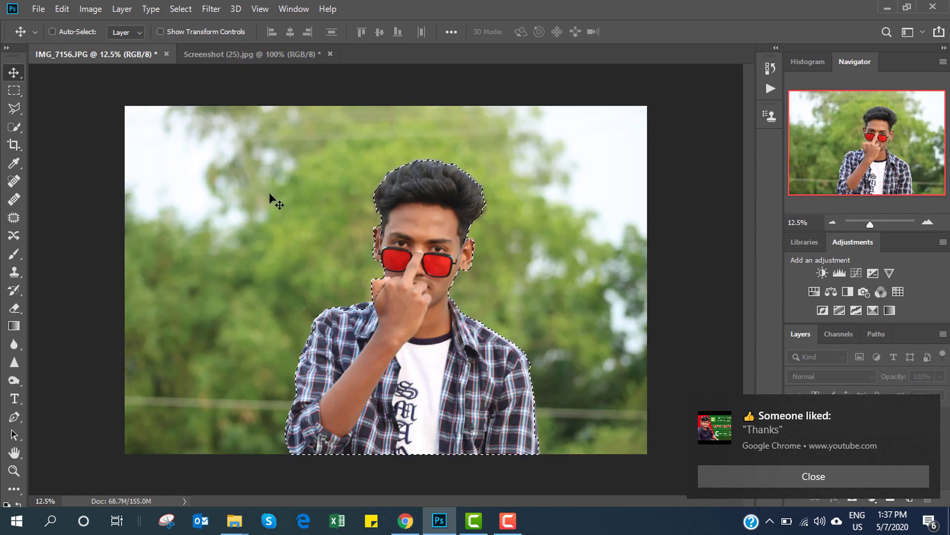
# - Deselect the man using the Rectangular Marquee, then switch to the Magnetic Lasso
pyautogui.click(16, 92)
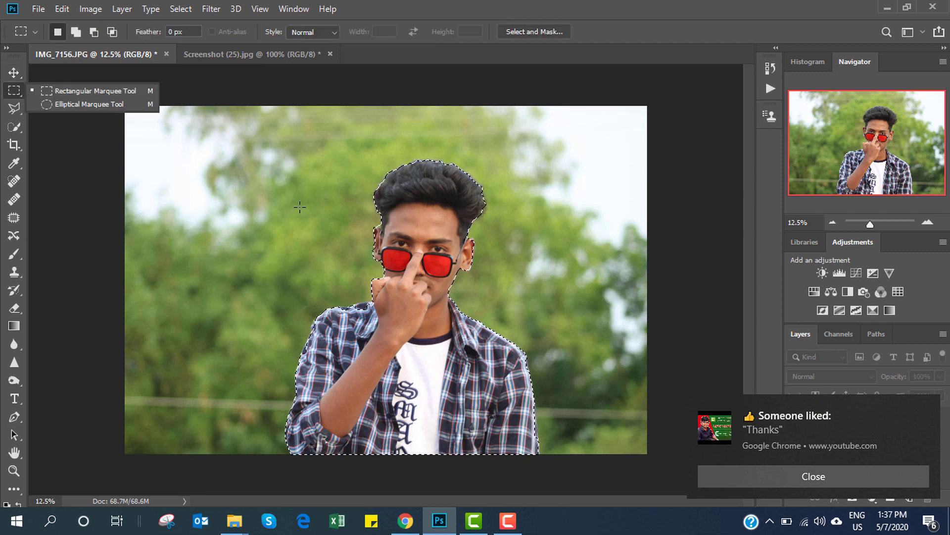
pyautogui.click(300, 209)
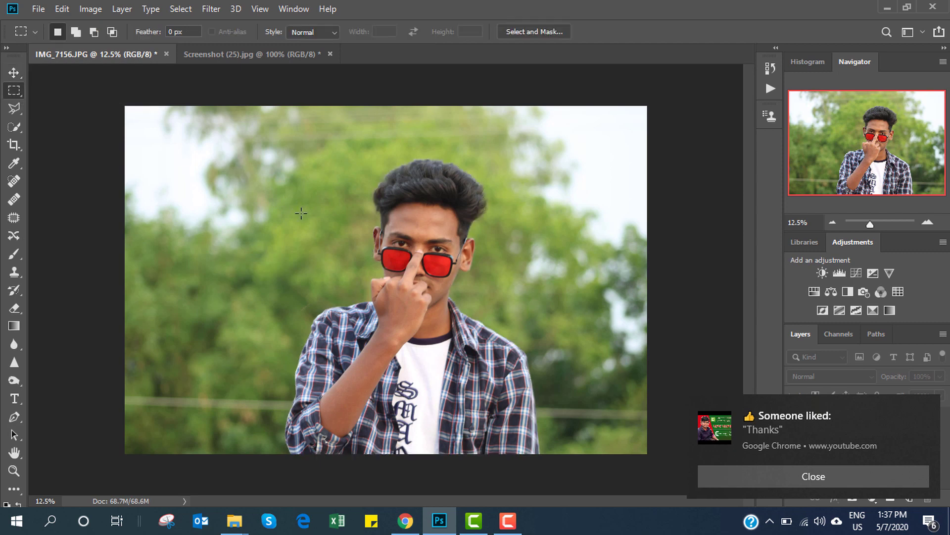
pyautogui.click(18, 108)
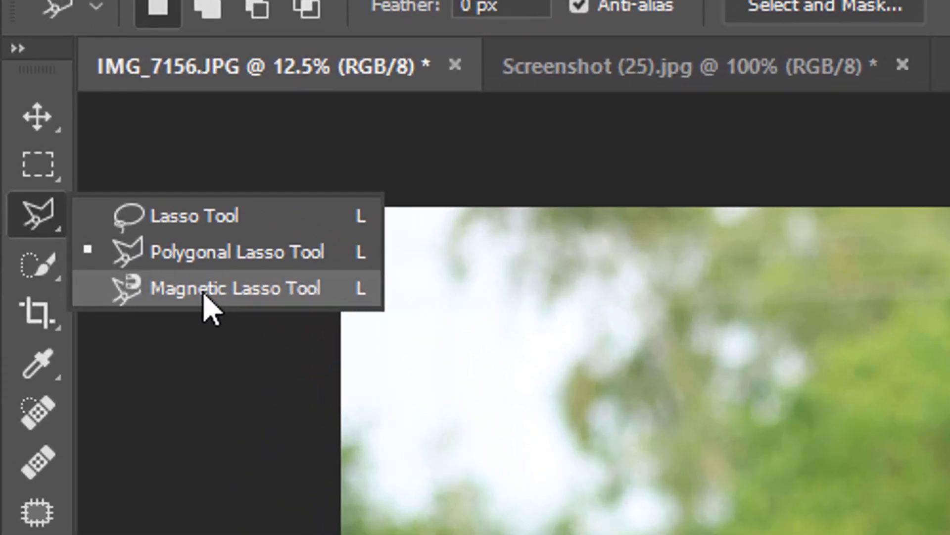
pyautogui.click(205, 293)
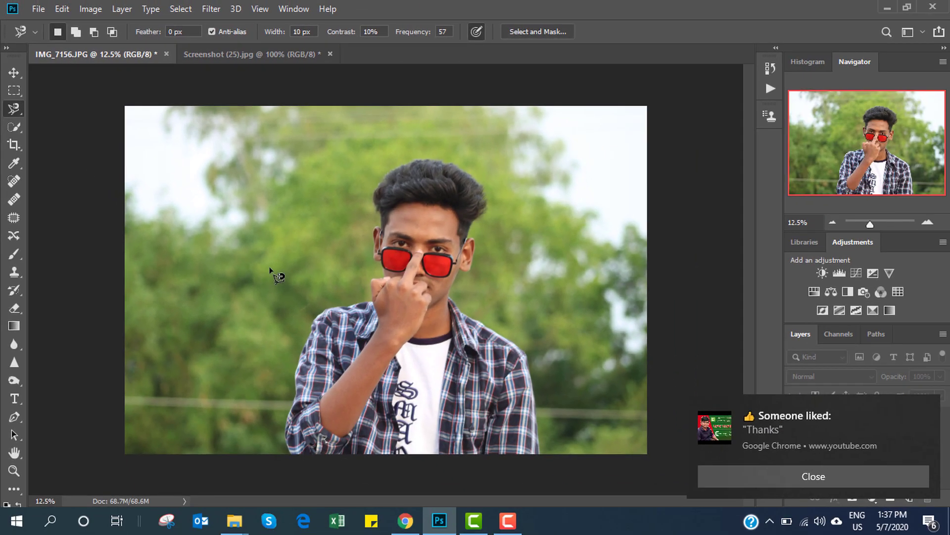
# - Zoom in to 33.3% and trace the man's outline from his hair around his shirt with the Magnetic Lasso
pyautogui.keyDown('ctrl'); pyautogui.click(336, 379); pyautogui.keyUp('ctrl')
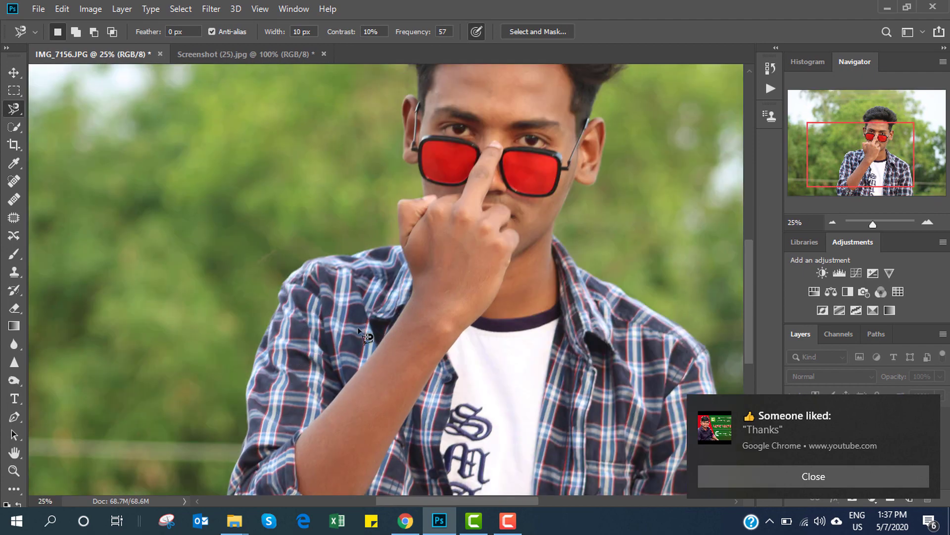
pyautogui.keyDown('ctrl'); pyautogui.click(359, 331); pyautogui.keyUp('ctrl')
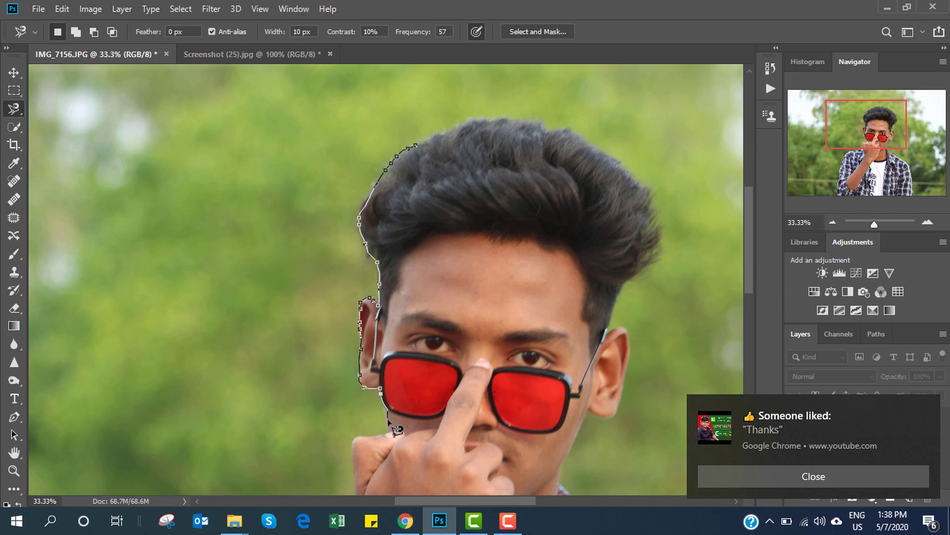
pyautogui.scroll(-3, 389, 430)
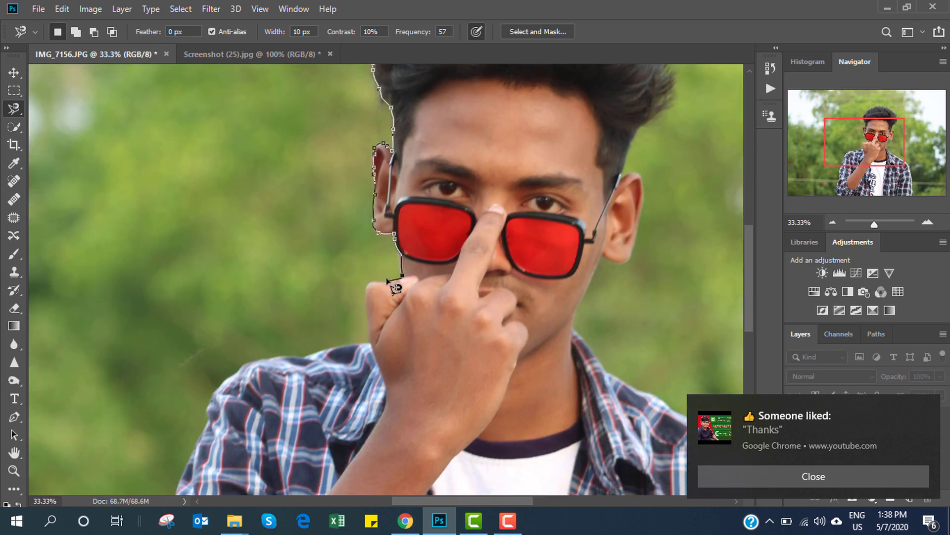
pyautogui.scroll(-3, 246, 376)
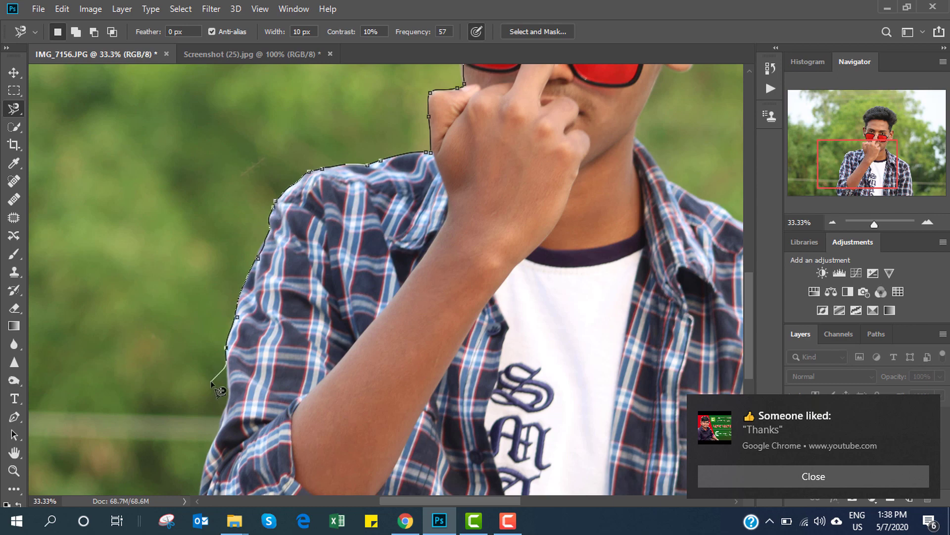
pyautogui.scroll(-3, 233, 480)
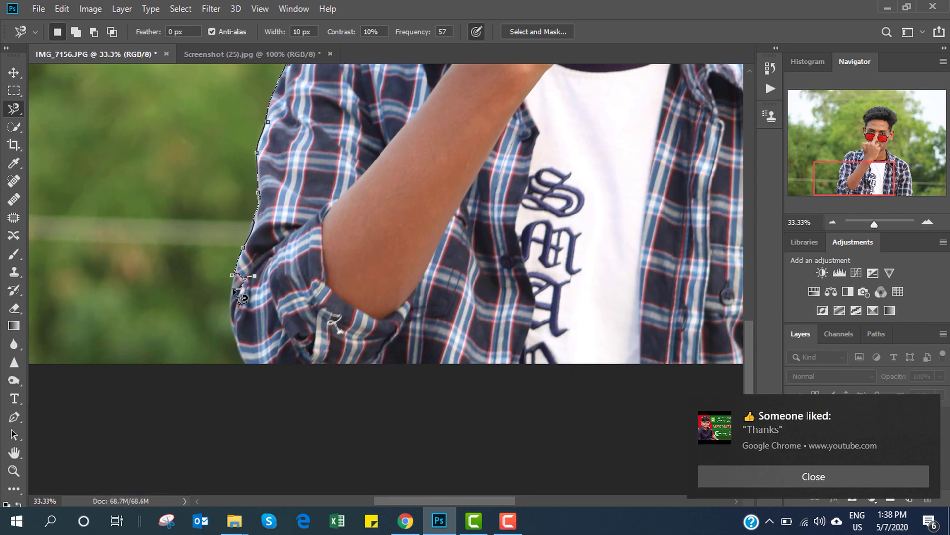
pyautogui.hscroll(4, 258, 376)
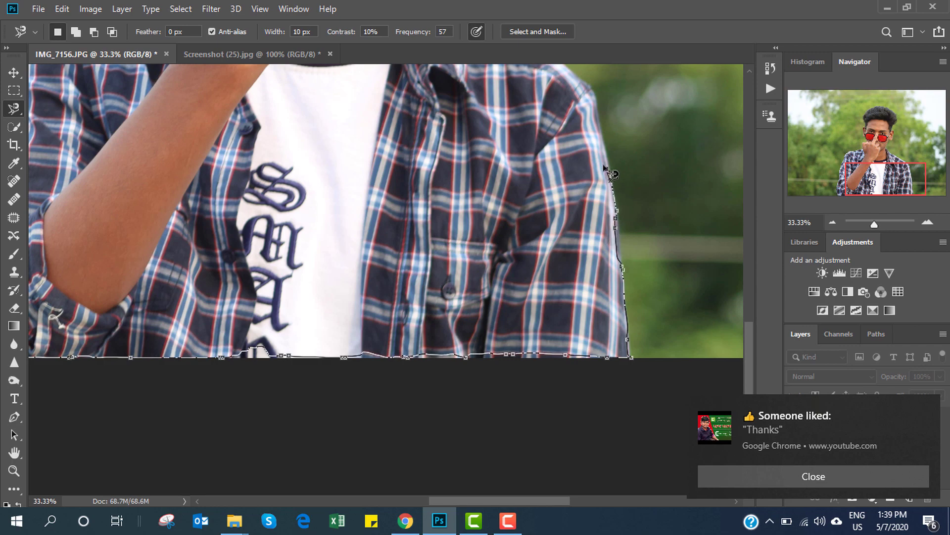
pyautogui.scroll(2, 596, 135)
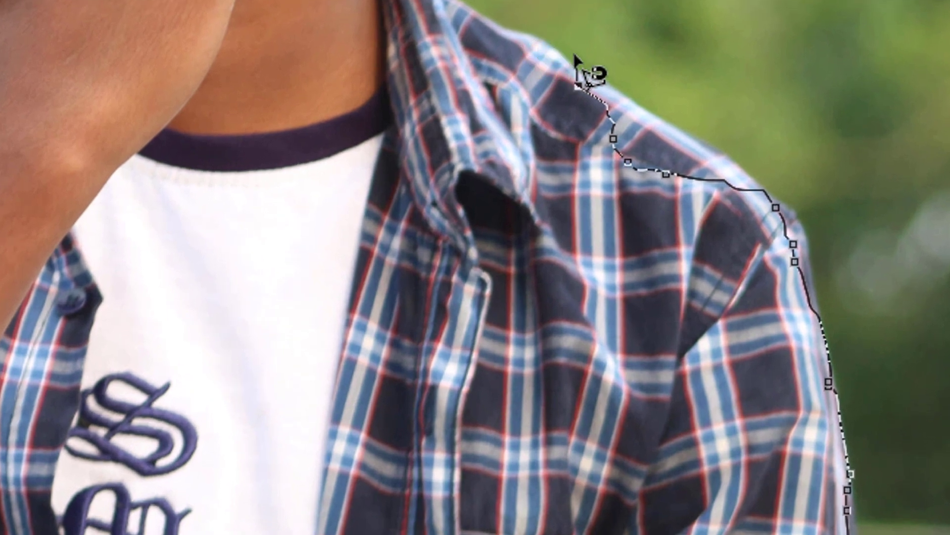
# - Delete three stray lasso anchors and retrace the man's shoulder edge
pyautogui.press('BackSpace')
pyautogui.press('BackSpace')
pyautogui.press('BackSpace')
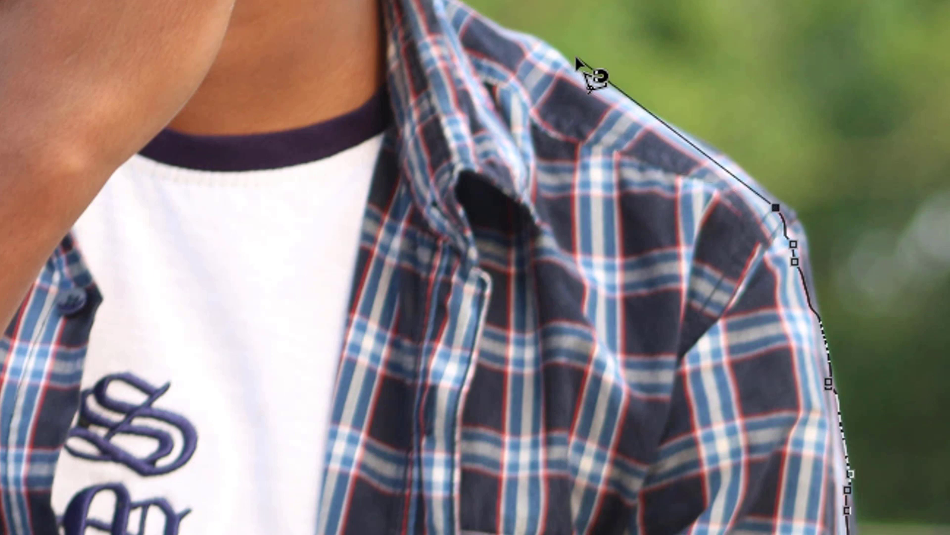
pyautogui.press('BackSpace')
pyautogui.press('BackSpace')
pyautogui.press('BackSpace')
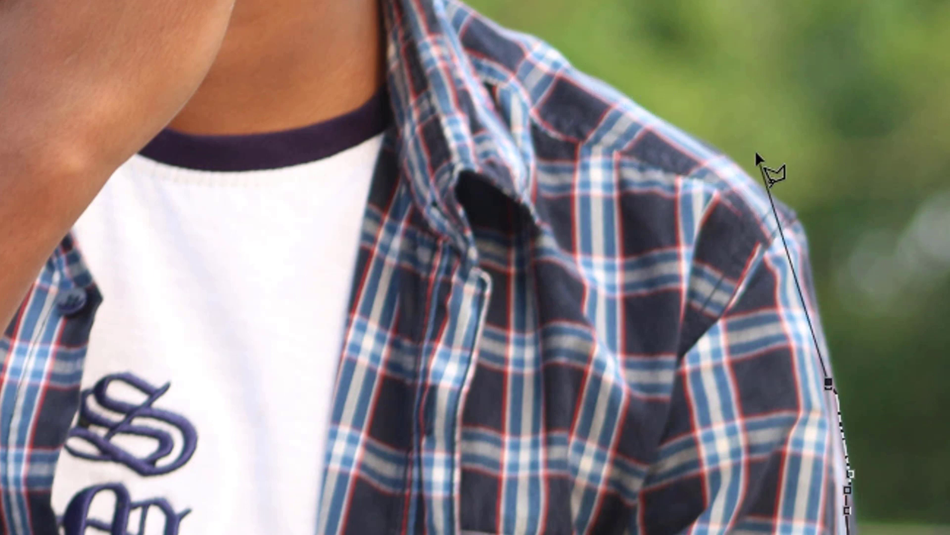
pyautogui.press('BackSpace')
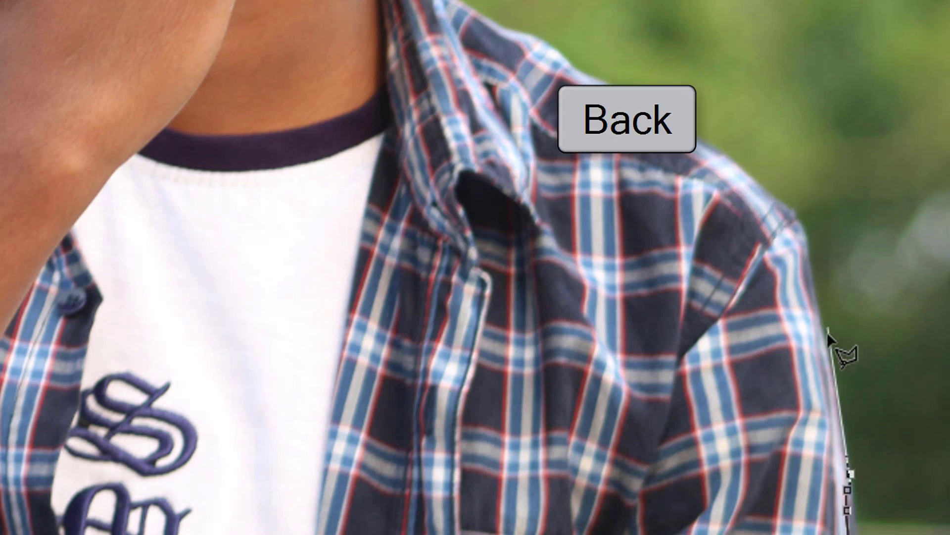
pyautogui.click(801, 230)
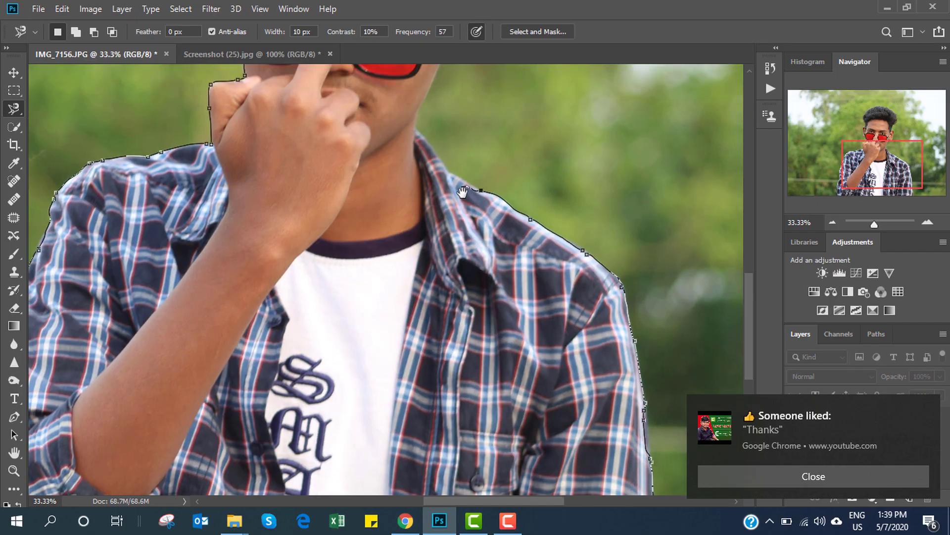
# - Close the lasso outline near the man's face into a selection and zoom out
pyautogui.moveTo(462, 192); pyautogui.dragTo(469, 214)
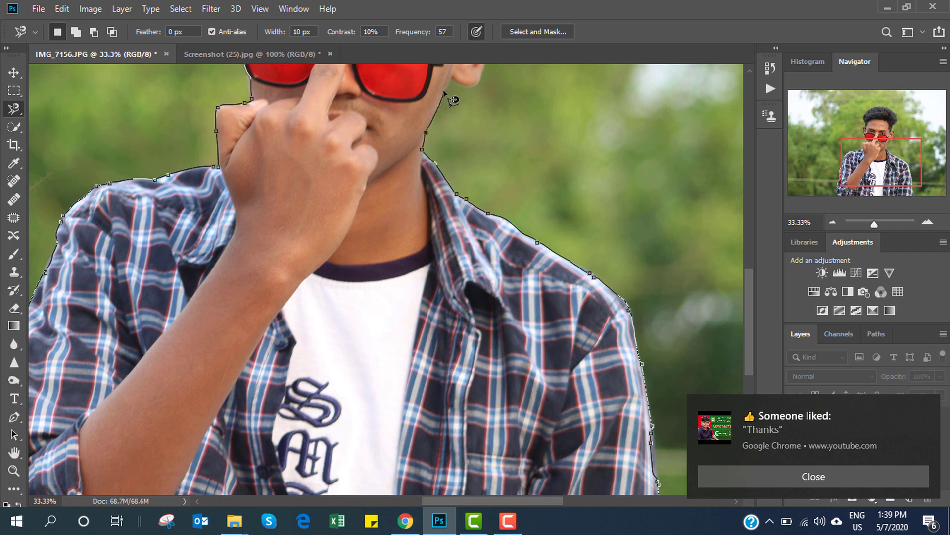
pyautogui.moveTo(460, 84); pyautogui.dragTo(475, 314)
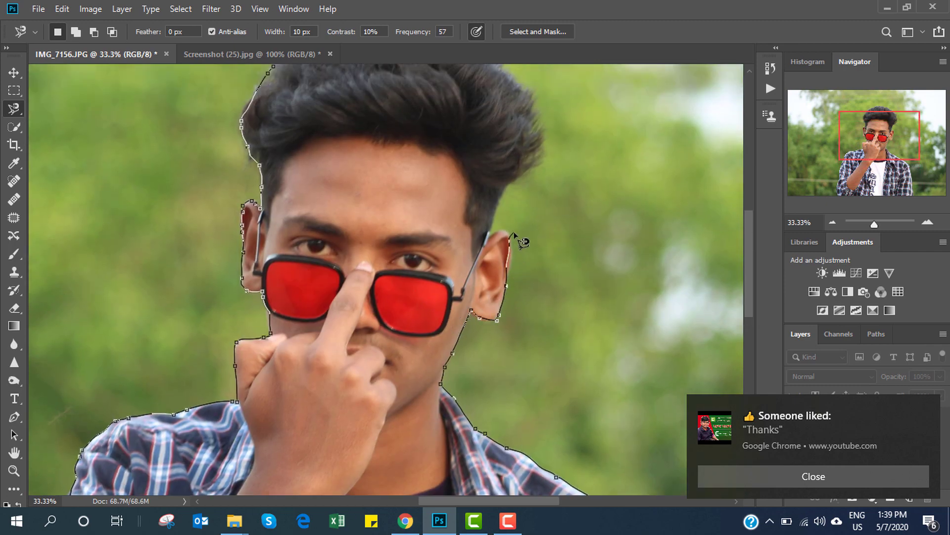
pyautogui.doubleClick(509, 191)
pyautogui.hotkey('ctrl', '-')
pyautogui.hotkey('ctrl', '-')
pyautogui.hotkey('ctrl', '-')
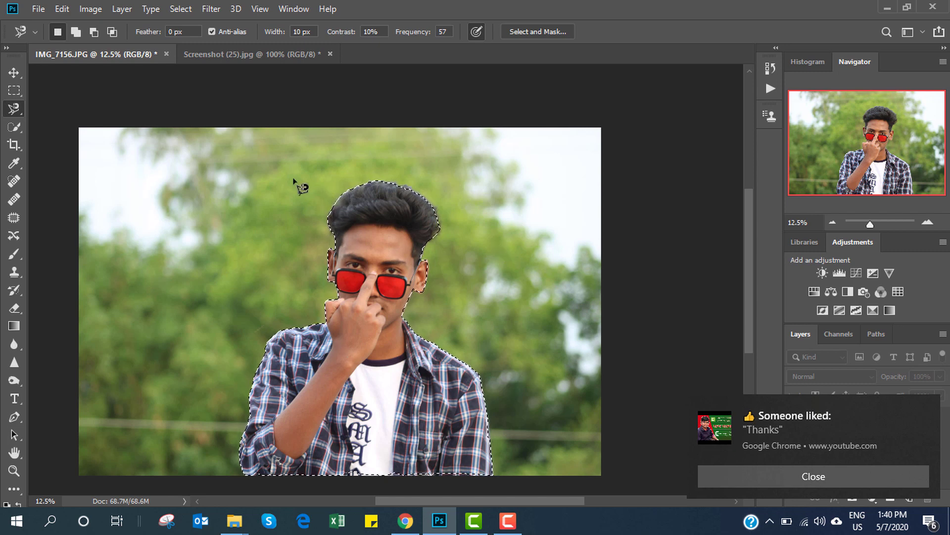
# - Refine the man's selection (Smooth 69, Feather 1.7 px, Contrast 13%, Shift Edge -9%) as a new masked layer
pyautogui.click(182, 9)
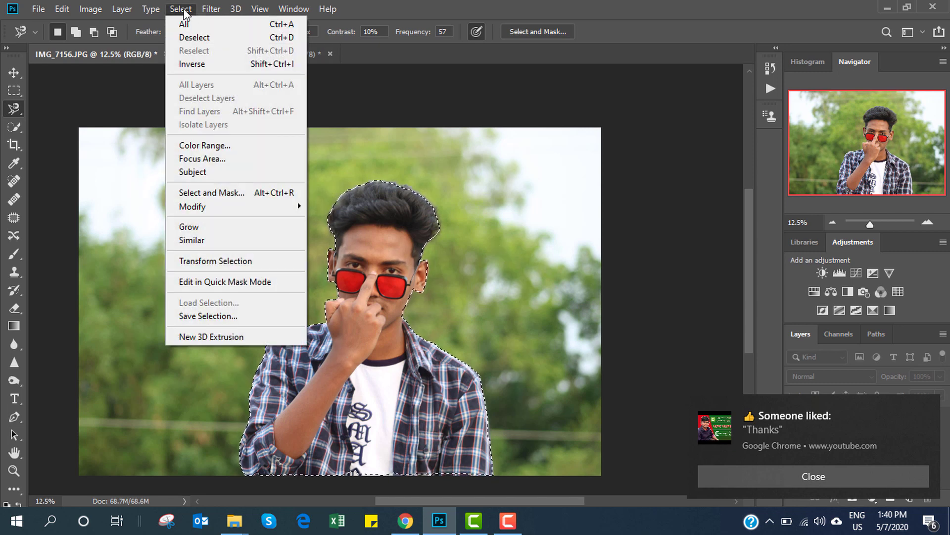
pyautogui.click(203, 192)
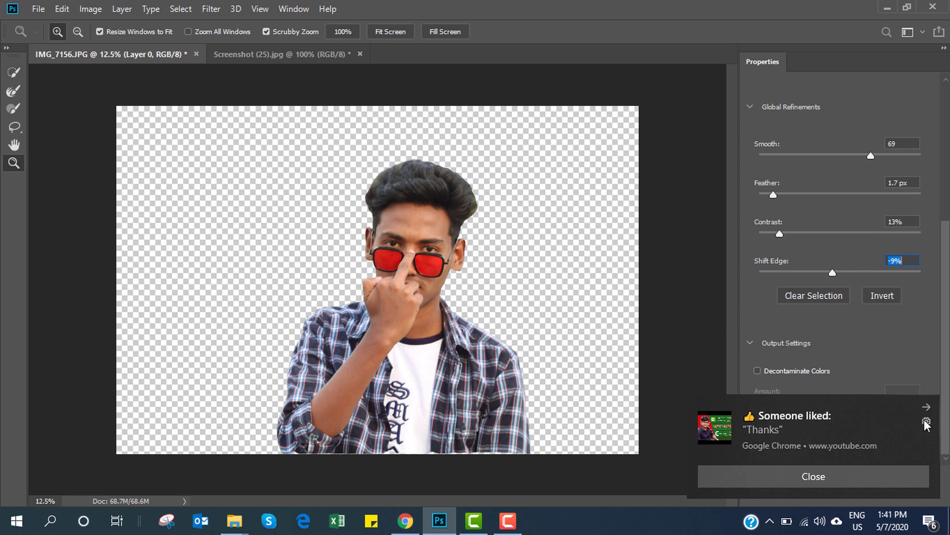
pyautogui.click(834, 470)
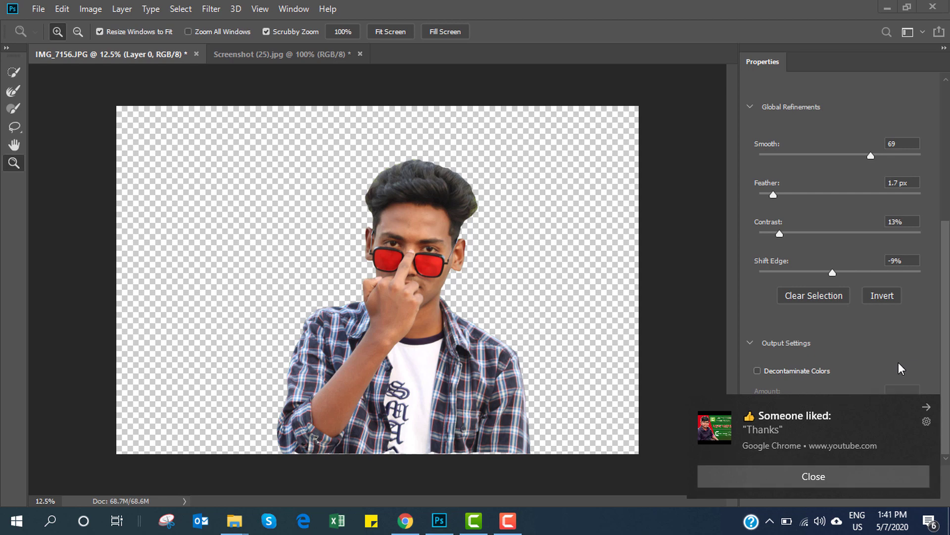
pyautogui.click(827, 472)
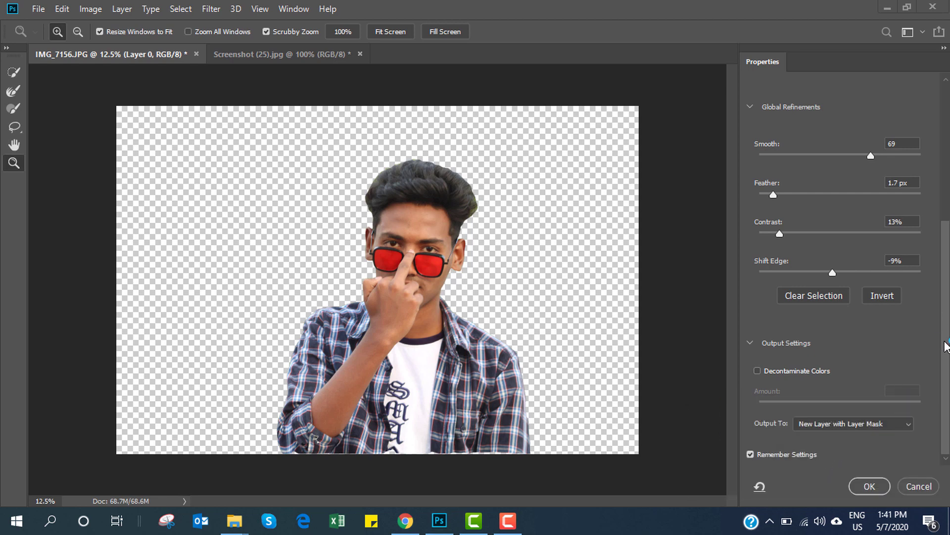
pyautogui.click(809, 443)
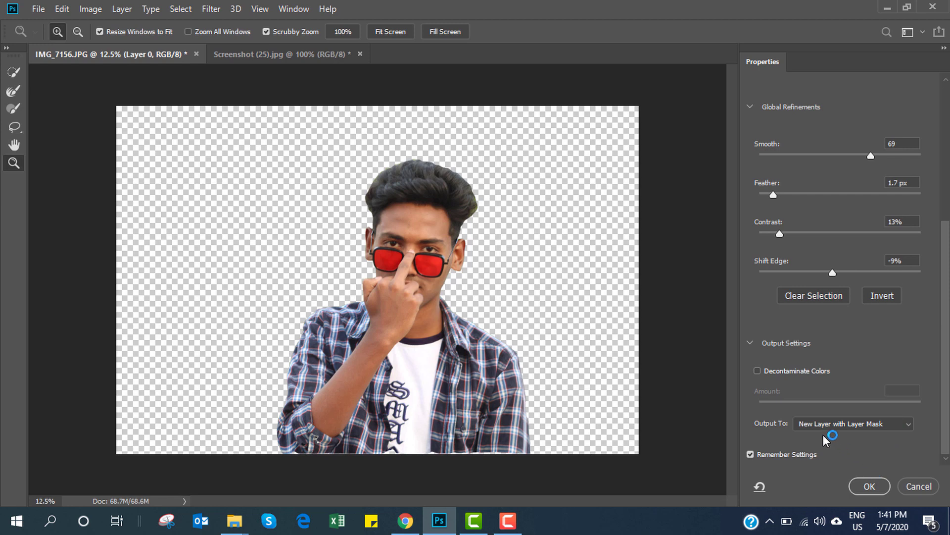
pyautogui.click(868, 485)
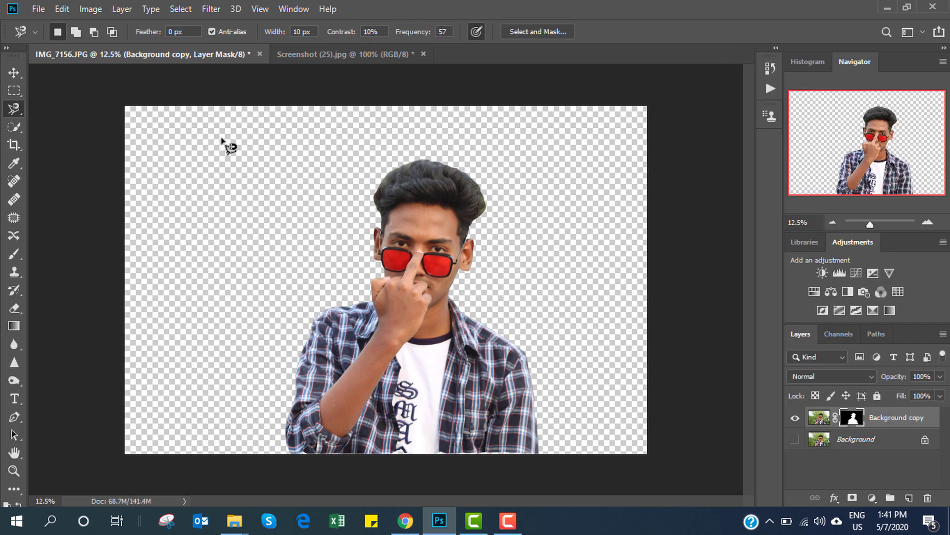
# - Move the man's masked cut-out up and left toward the middle of the canvas
pyautogui.click(14, 73)
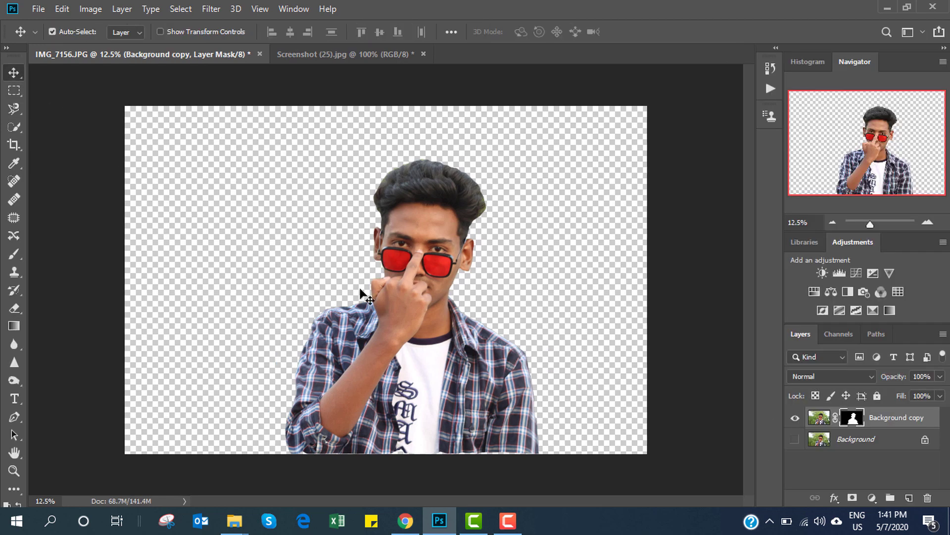
pyautogui.moveTo(359, 289)
pyautogui.mouseDown()
pyautogui.moveTo(278, 283)
pyautogui.moveTo(534, 282)
pyautogui.moveTo(459, 305)
pyautogui.mouseUp()
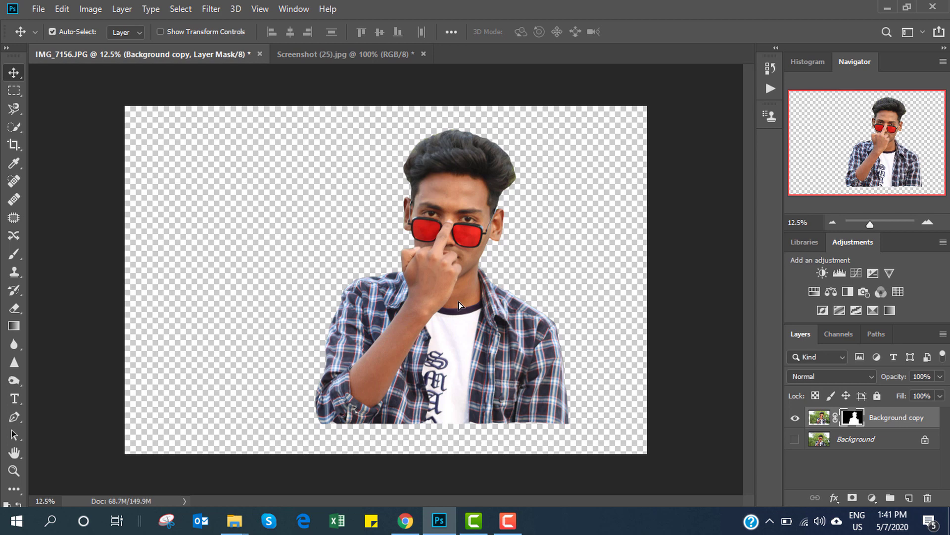
pyautogui.moveTo(446, 340); pyautogui.dragTo(438, 340)
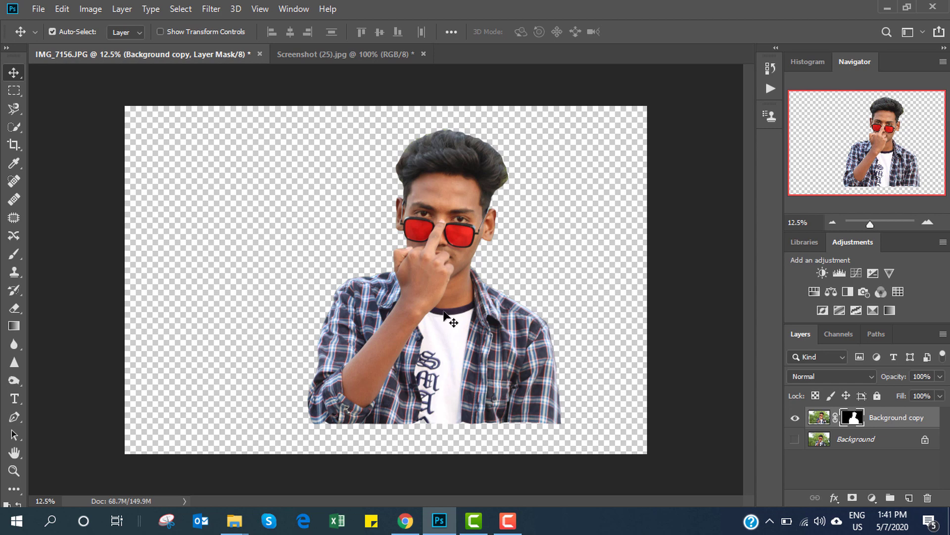
# - In Screenshot (25).jpg, Magic Wand-select the white background and open the Fill dialog
pyautogui.click(354, 59)
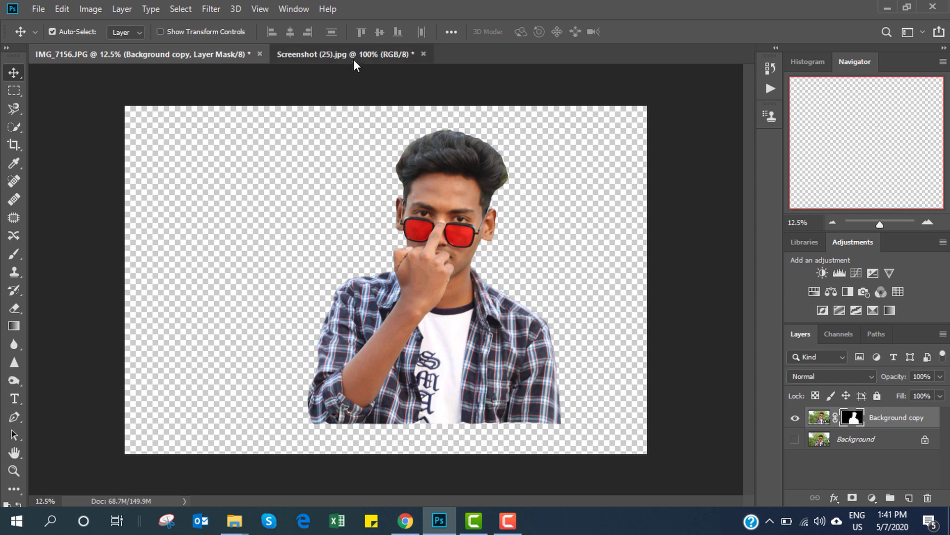
pyautogui.click(18, 129)
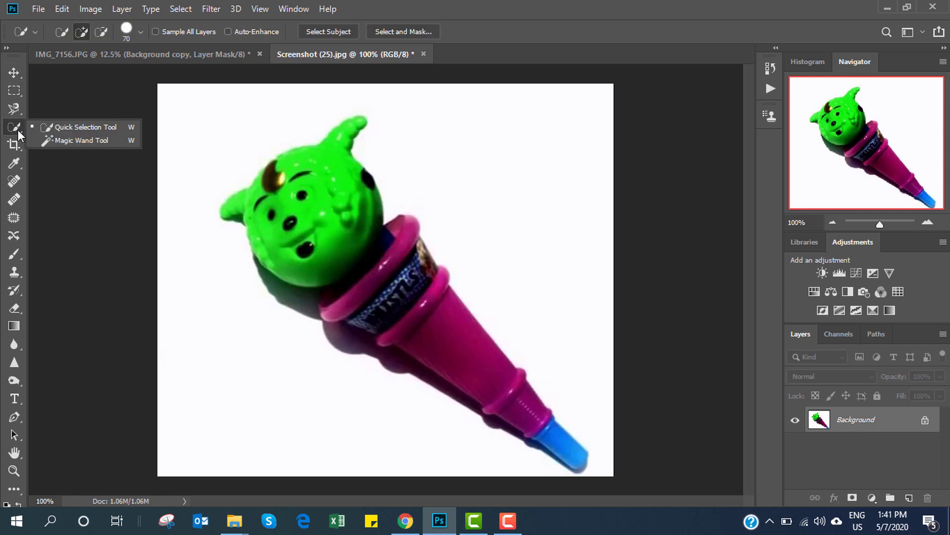
pyautogui.click(82, 141)
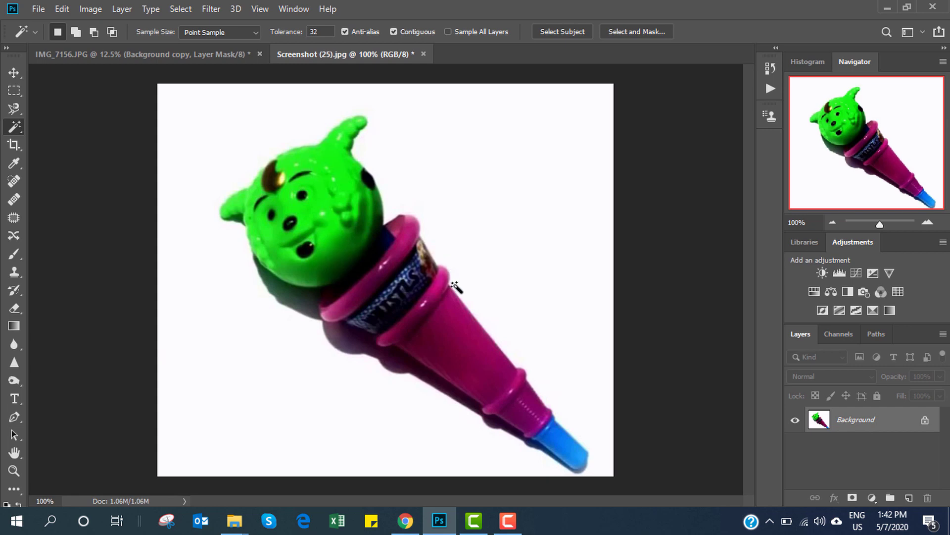
pyautogui.click(545, 184)
pyautogui.press('Delete')
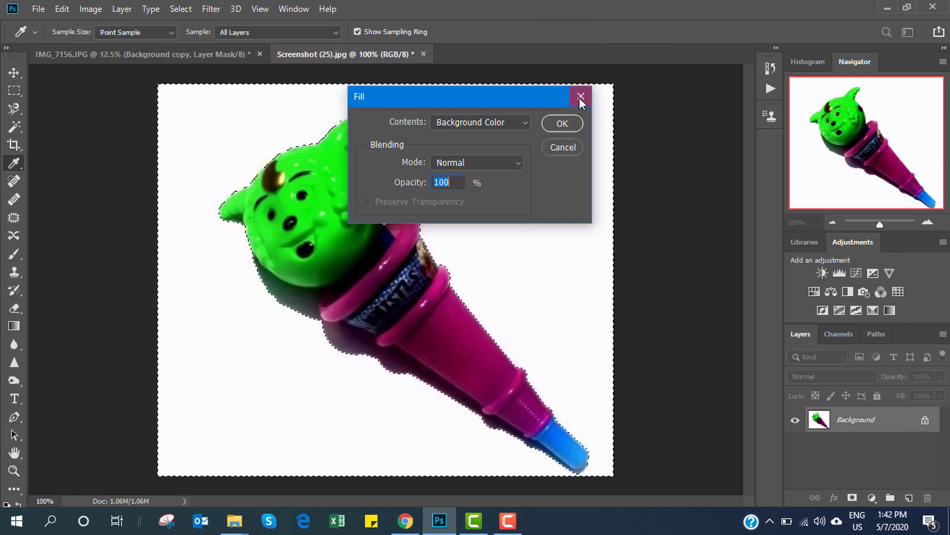
pyautogui.click(583, 96)
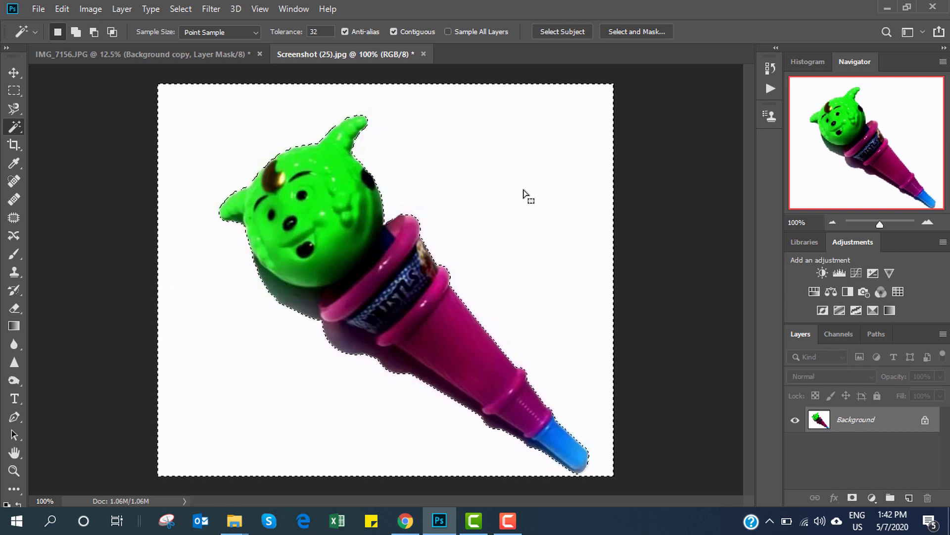
pyautogui.press('Delete')
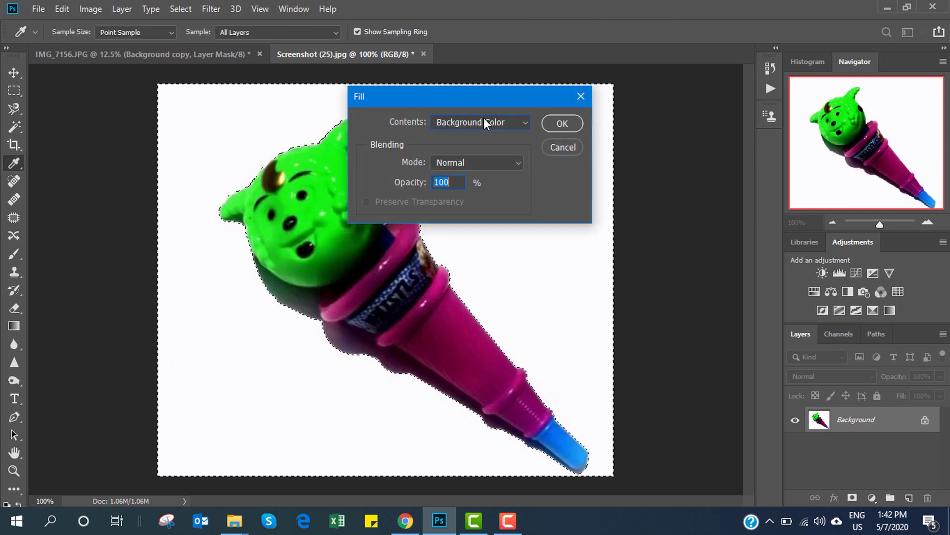
# - Fill the selected background with the custom blue colour 0c27ed
pyautogui.click(483, 121)
pyautogui.click(478, 159)
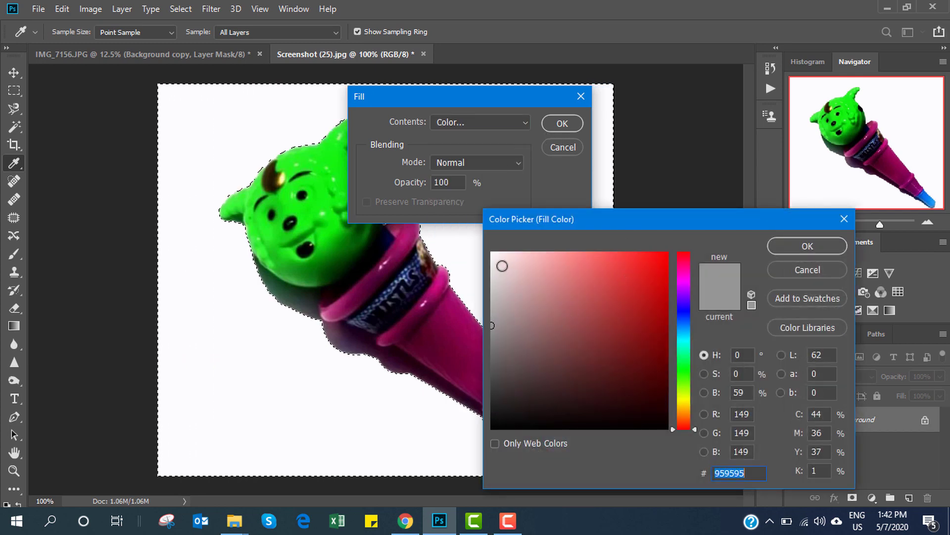
pyautogui.click(684, 314)
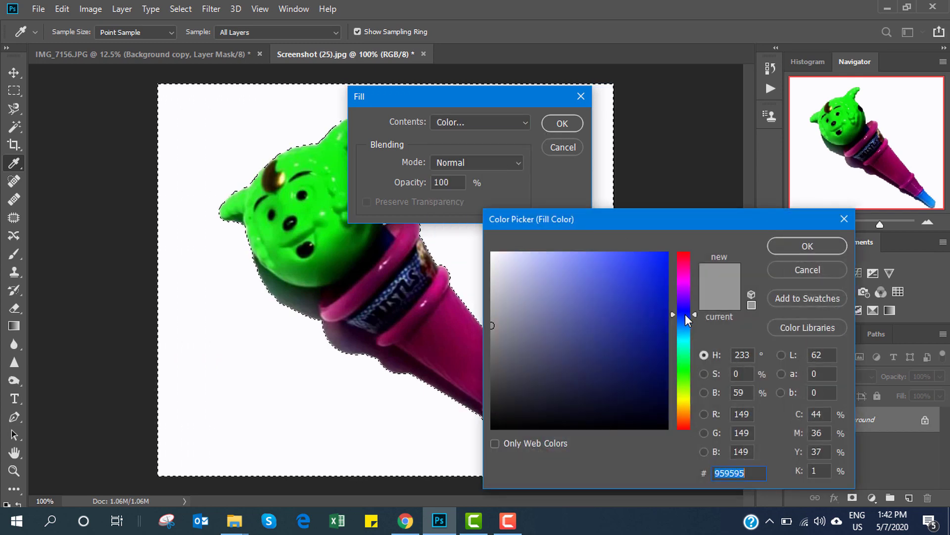
pyautogui.click(659, 264)
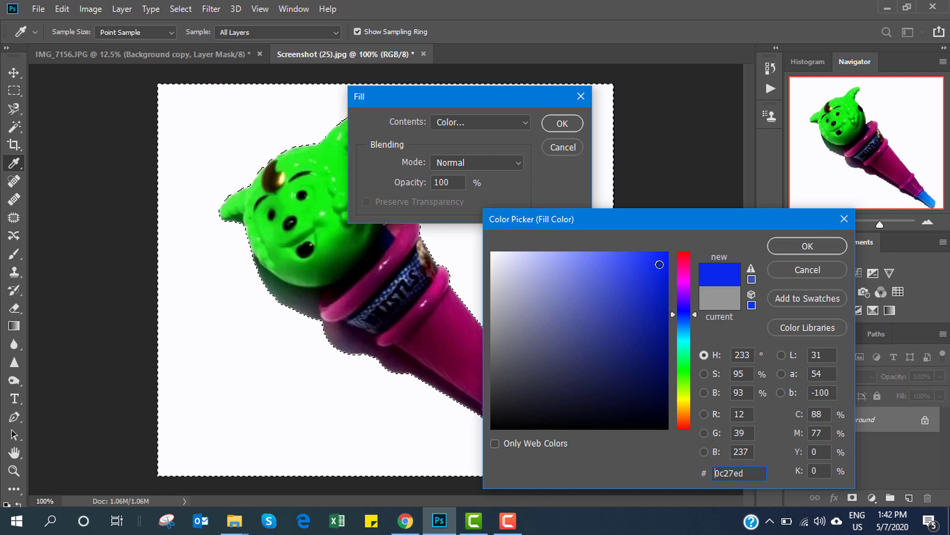
pyautogui.click(806, 246)
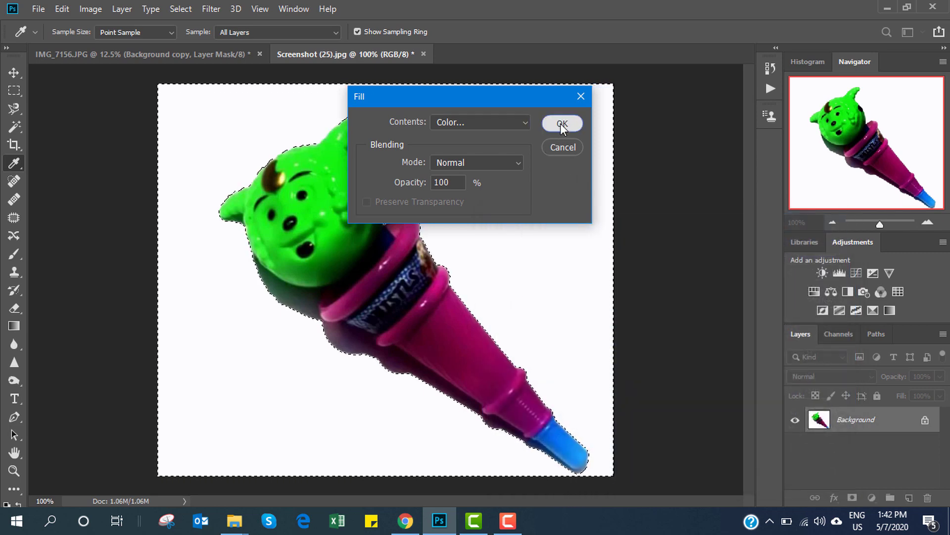
pyautogui.click(561, 124)
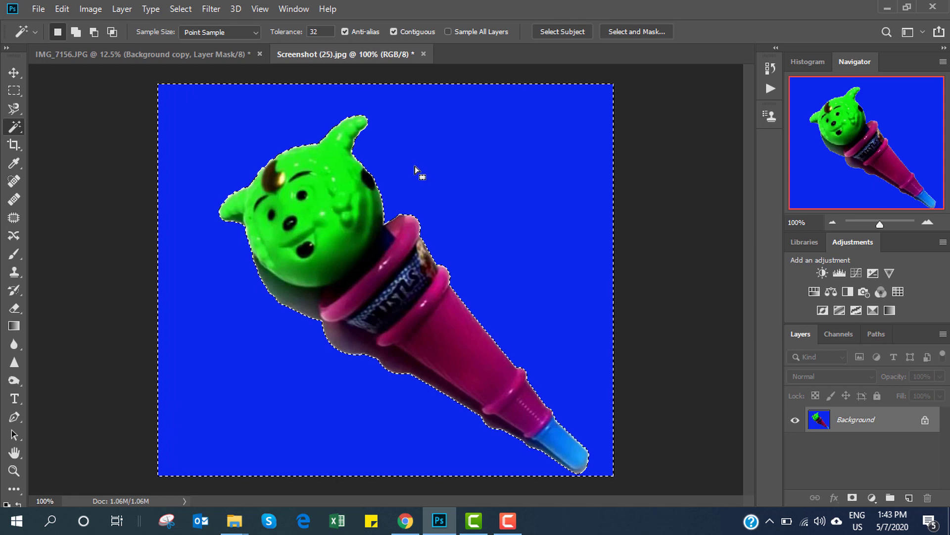
pyautogui.click(39, 9)
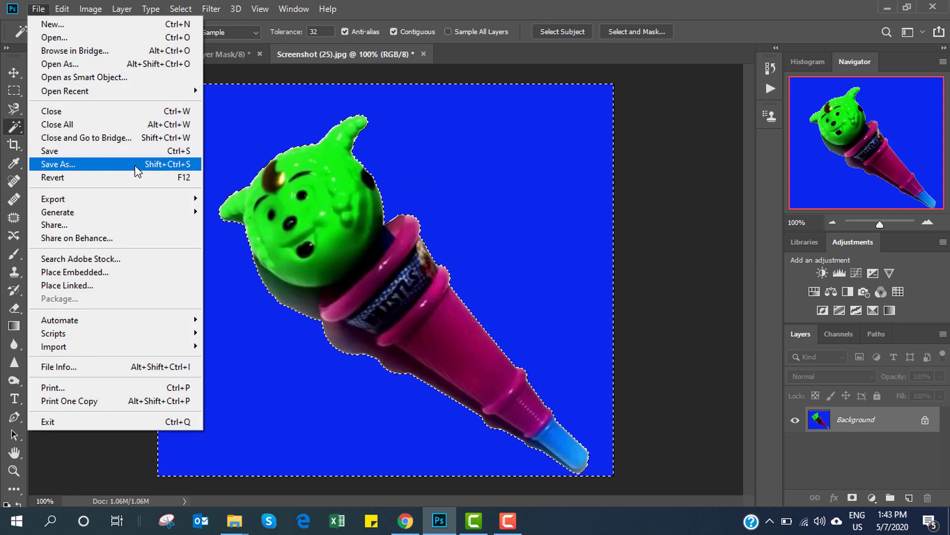